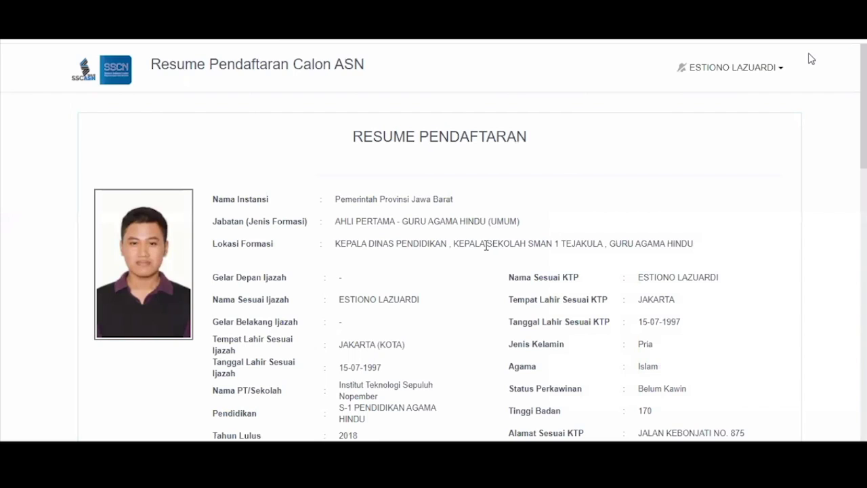
Step: Scroll the Resume Pendaftaran down to the SKB section with the Daftar Riwayat Hidup question
scroll(486, 246, down, 10)
scroll(416, 141, down, 4)
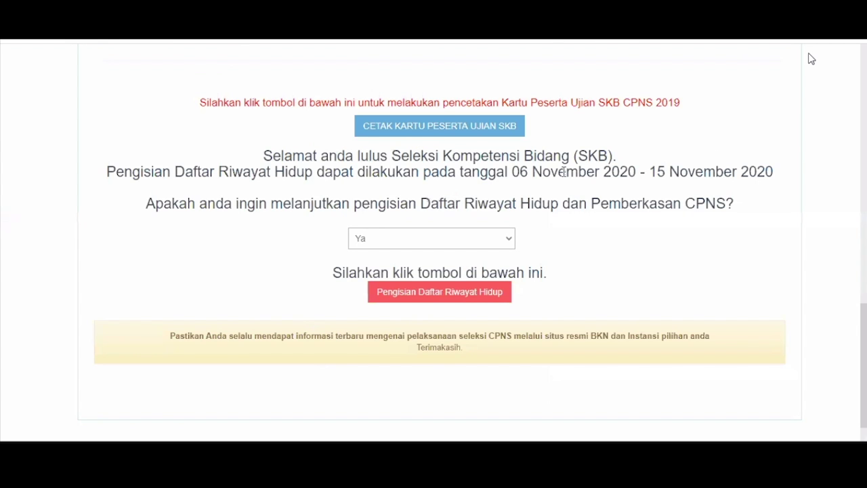
scroll(565, 172, up, 1)
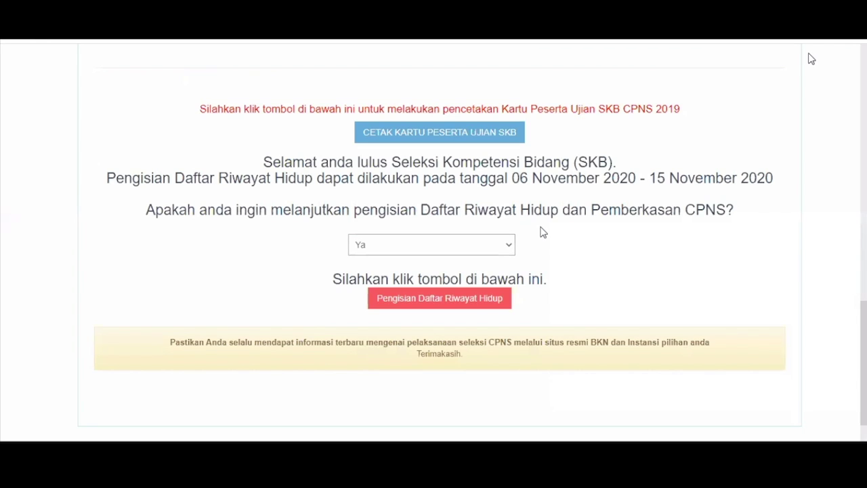
Step: Try the resignation option, restore the answer to 'Ya', and start filling the Daftar Riwayat Hidup
click(485, 249)
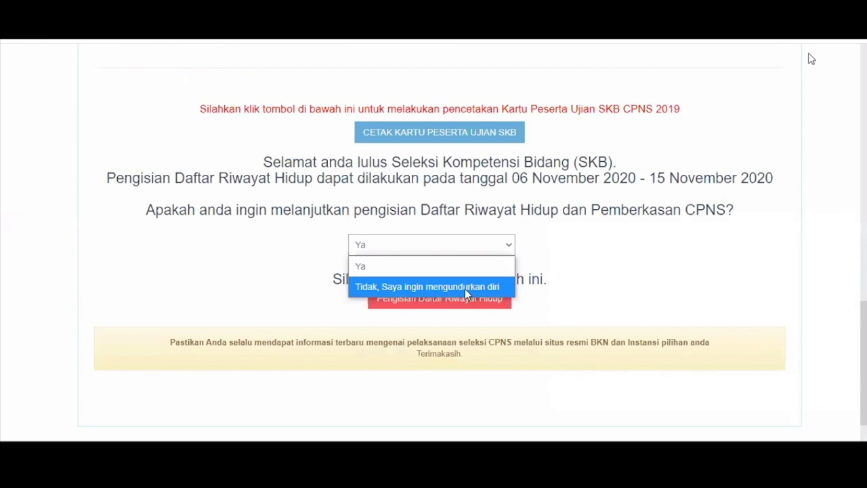
click(461, 227)
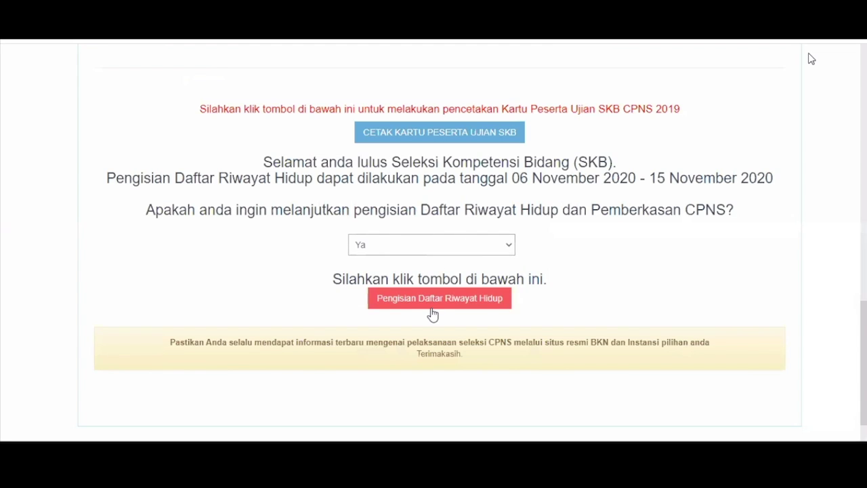
click(481, 246)
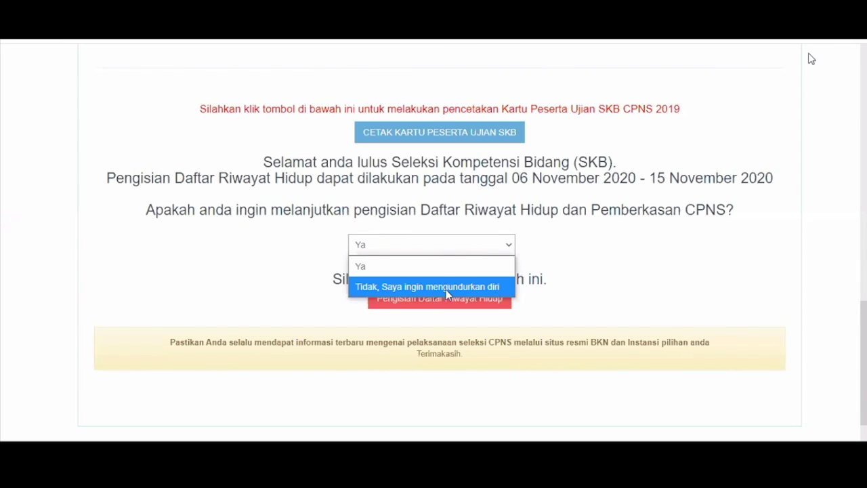
click(446, 289)
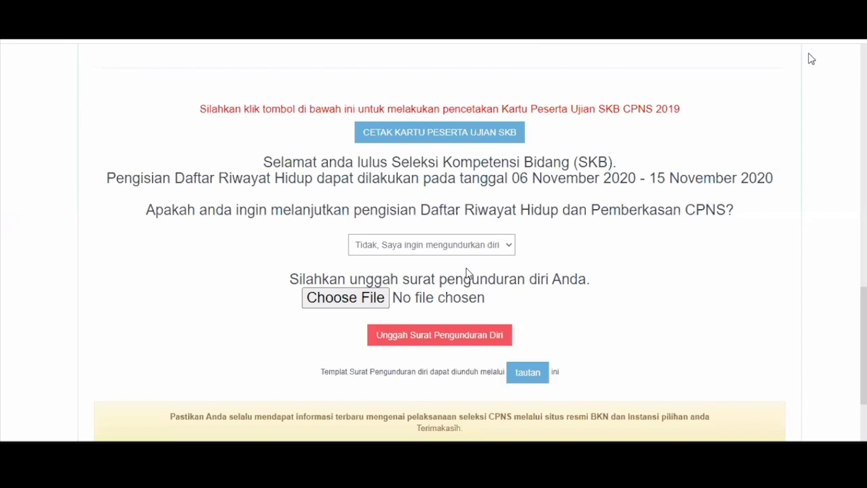
key(Up)
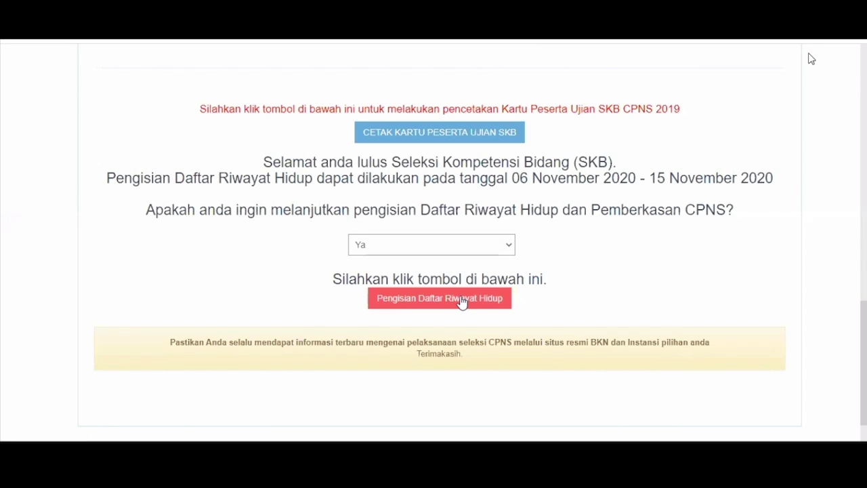
click(461, 300)
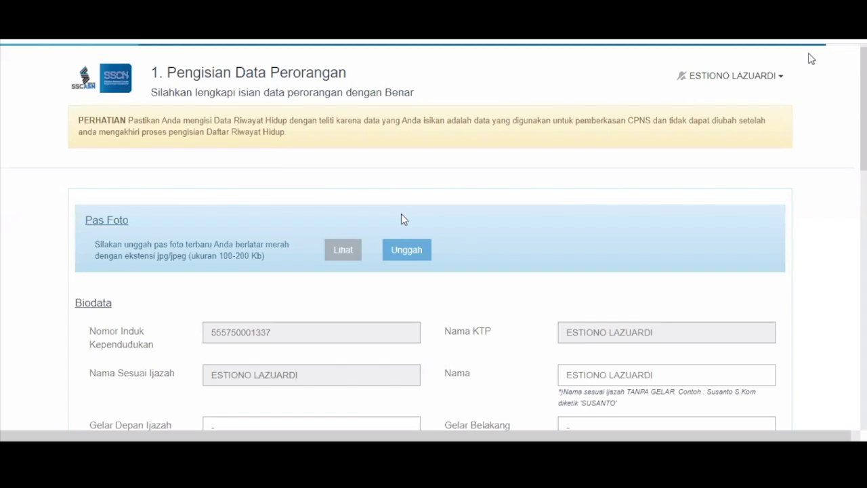
Step: Upload cinta.jpg as the pas foto and dismiss the upload success notice
click(399, 250)
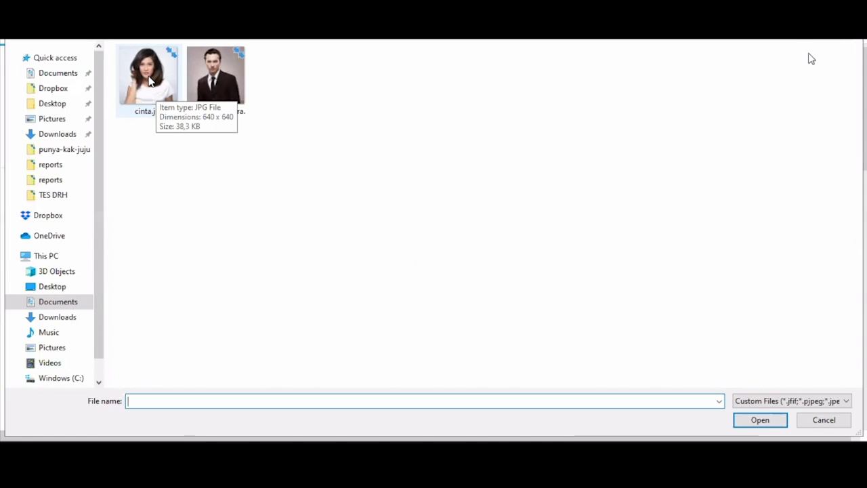
click(149, 80)
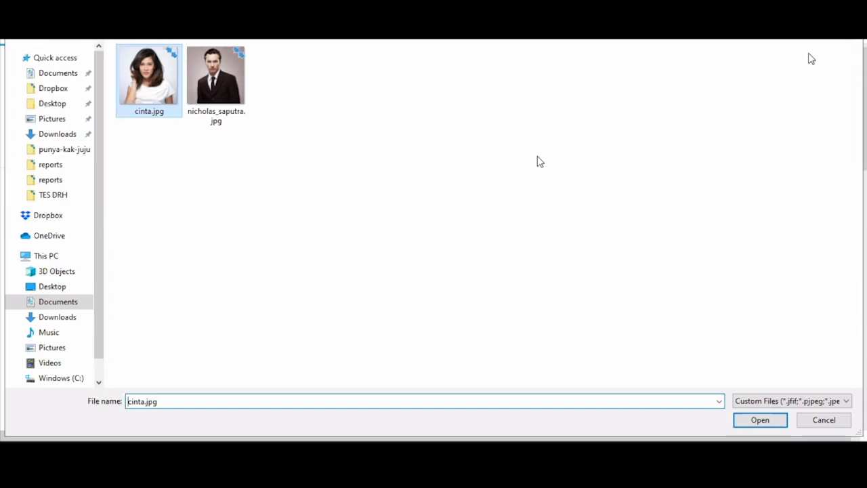
key(Return)
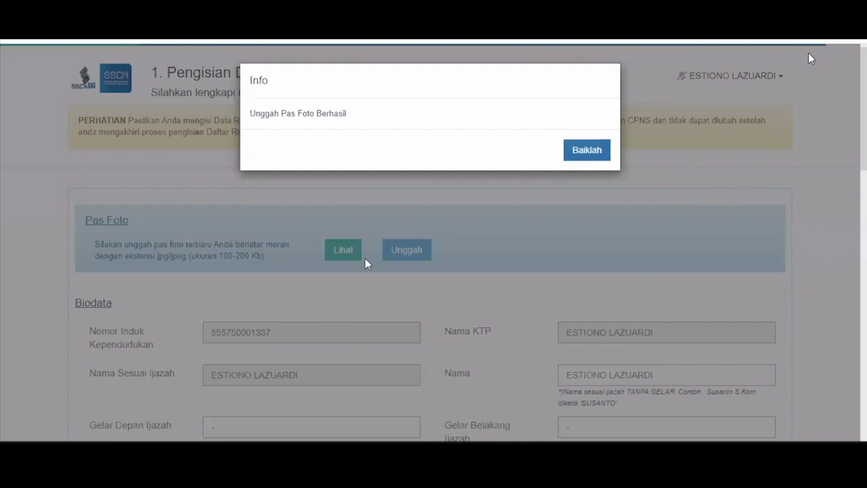
key(Return)
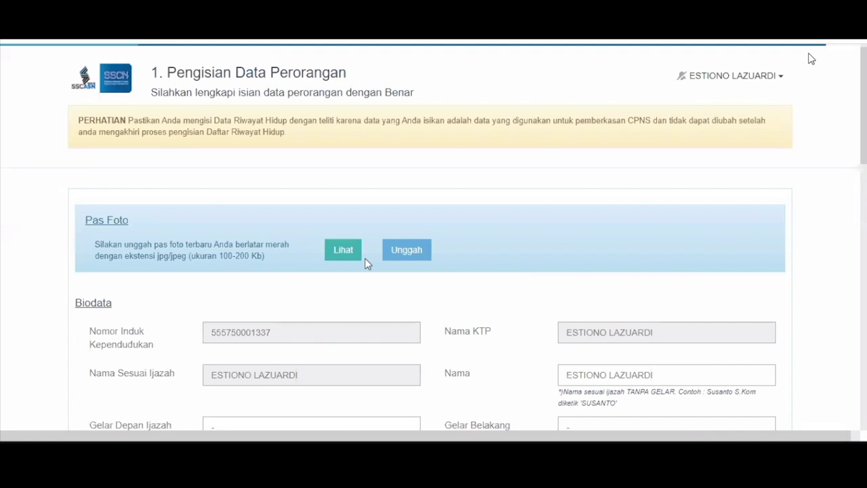
scroll(443, 215, down, 3)
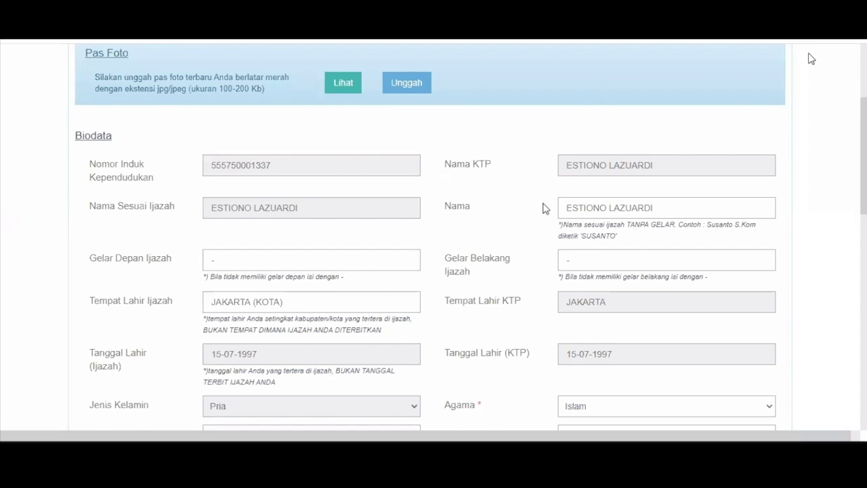
Step: Check the pre-filled Nama field in Biodata, leaving the name unchanged
scroll(544, 208, down, 1)
click(662, 172)
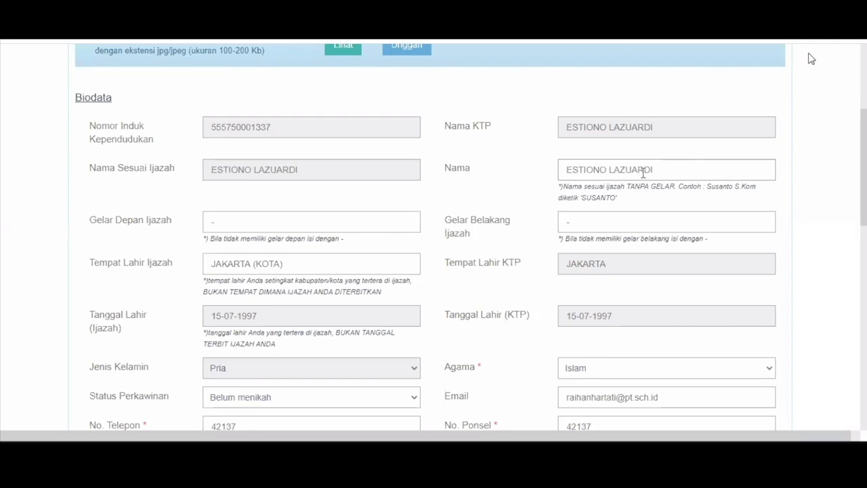
double_click(643, 171)
click(667, 177)
Step: Scroll through the remaining Biodata fields down to the Alamat section
scroll(381, 236, down, 1)
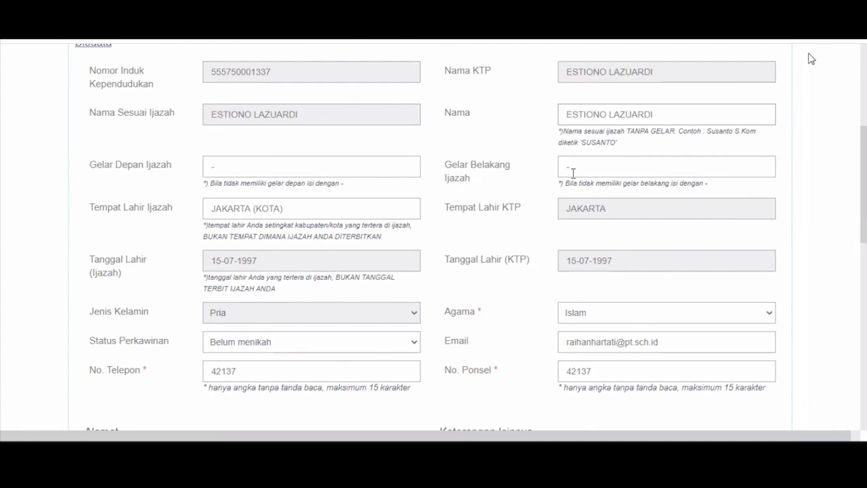
scroll(576, 161, down, 1)
scroll(321, 171, up, 1)
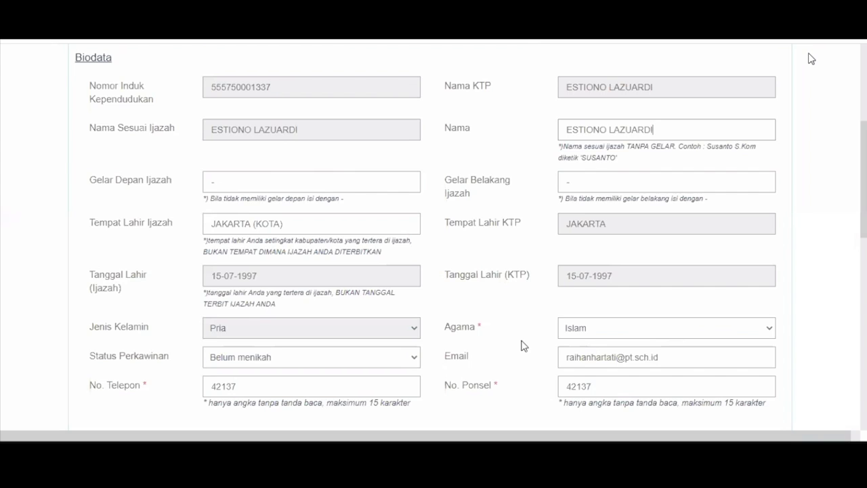
scroll(560, 347, down, 1)
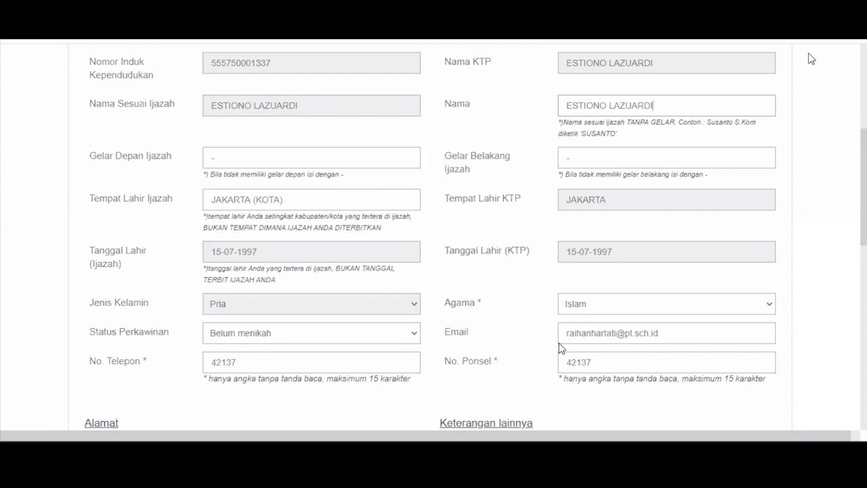
scroll(542, 332, down, 3)
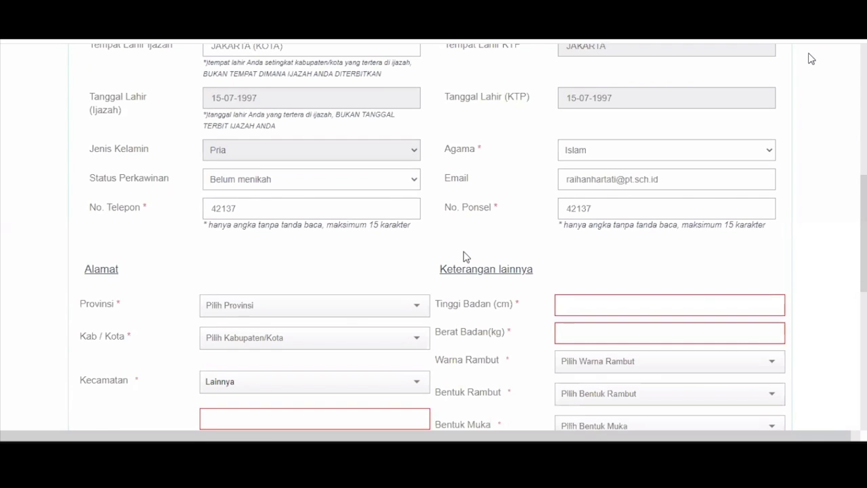
scroll(231, 258, down, 1)
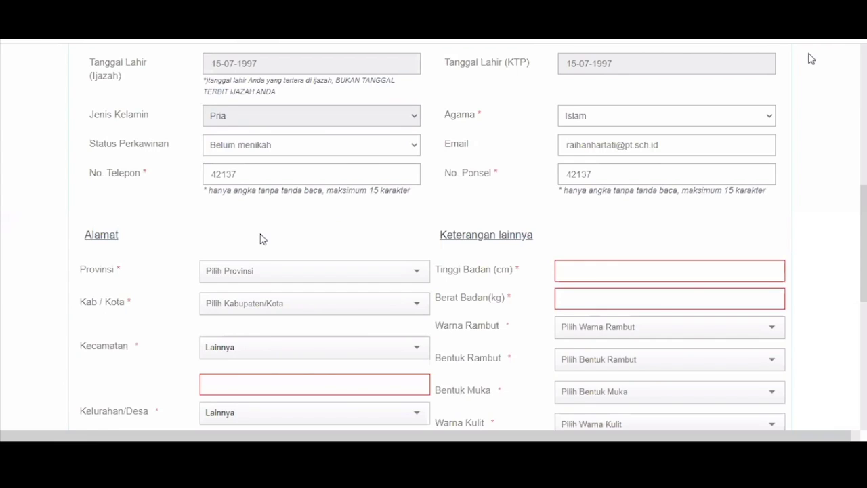
scroll(258, 271, down, 1)
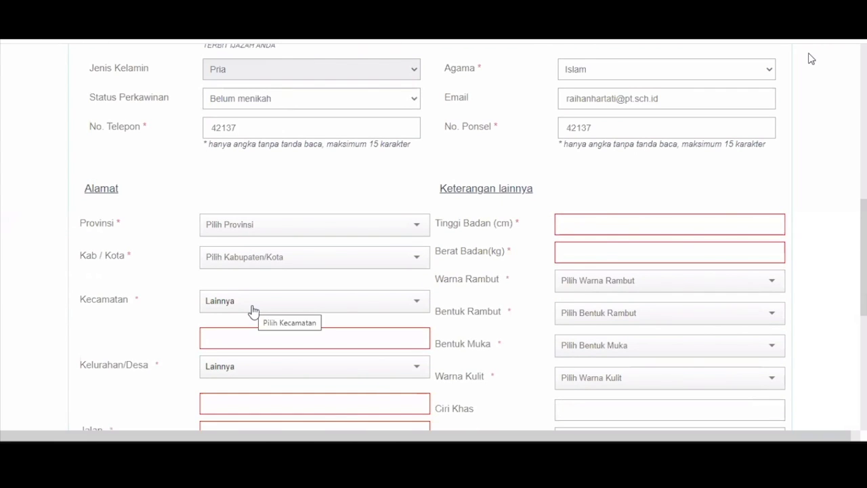
Step: Set Provinsi to ACEH, Kab/Kota to ACEH BARAT DAYA (KAB), and Kecamatan to SETIA
click(251, 309)
click(271, 339)
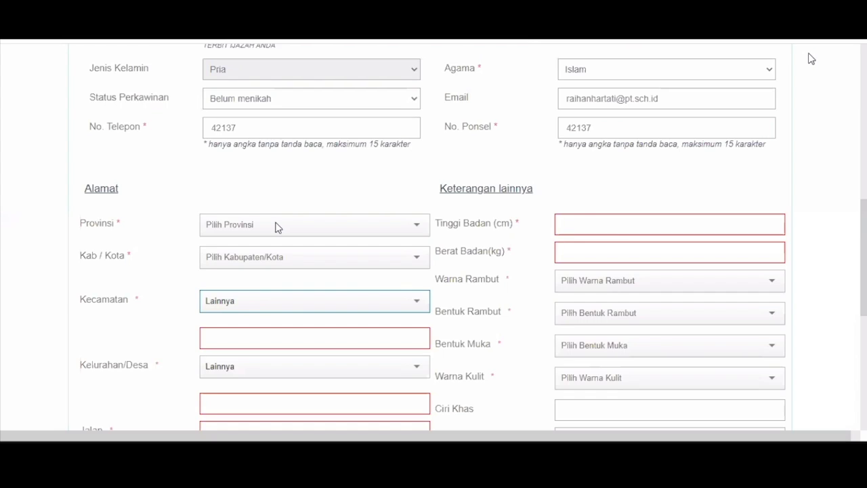
click(277, 258)
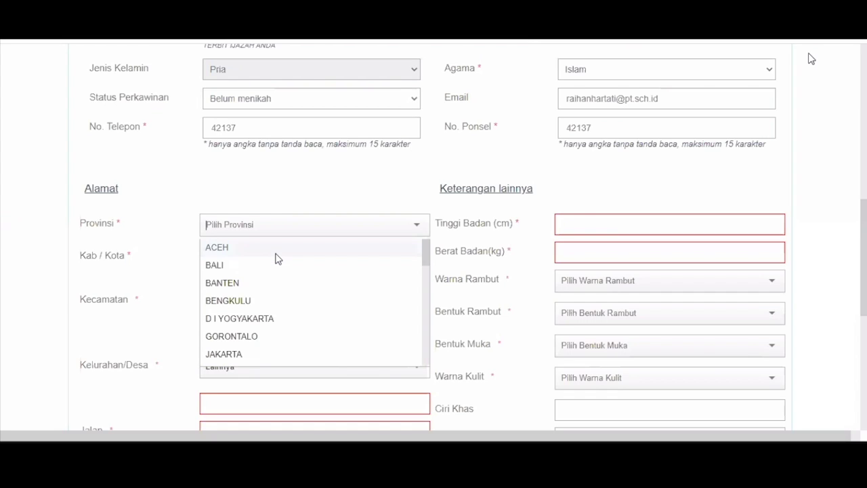
click(276, 254)
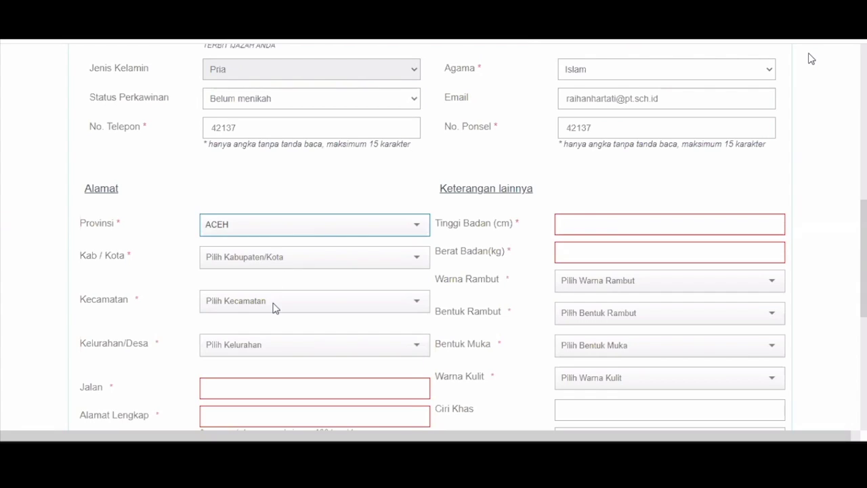
click(273, 298)
click(272, 302)
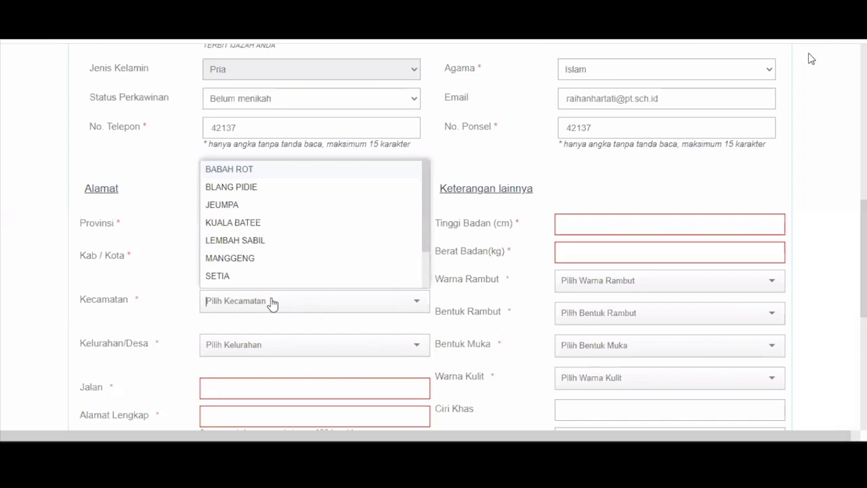
click(271, 275)
Step: Choose Lainnya for Kelurahan/Desa and enter 'kelurahan' as the village name
click(265, 346)
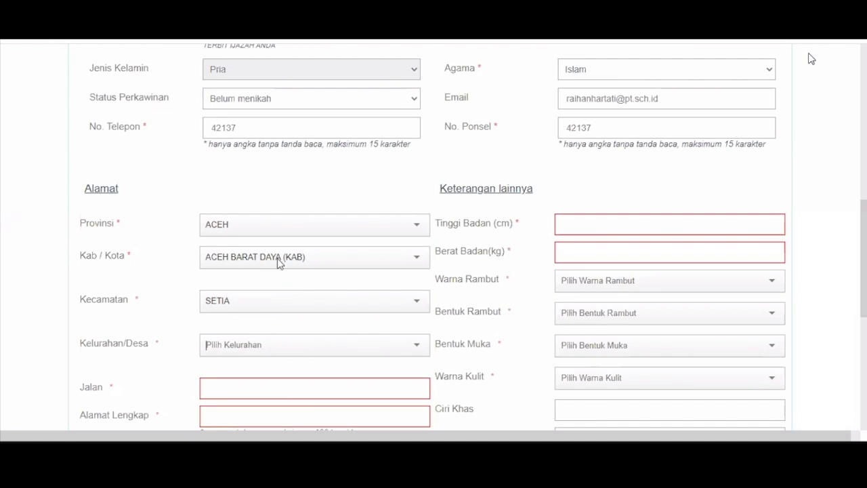
scroll(278, 264, down, 1)
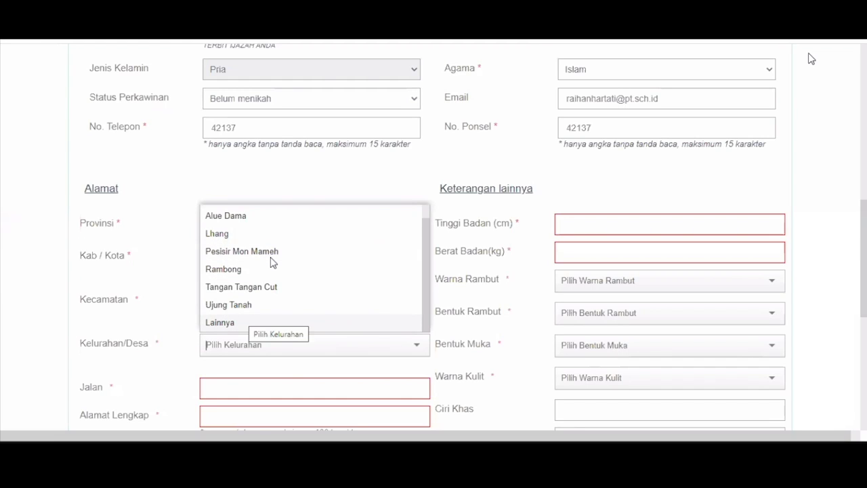
click(279, 323)
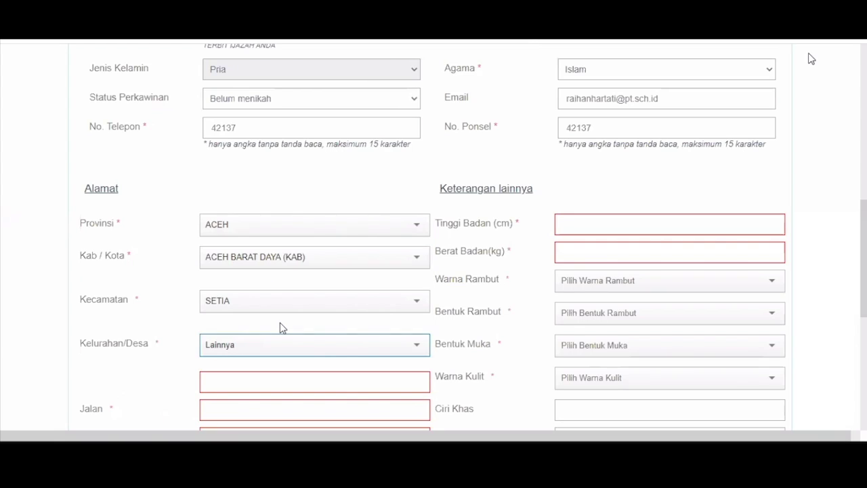
scroll(280, 322, down, 1)
click(278, 331)
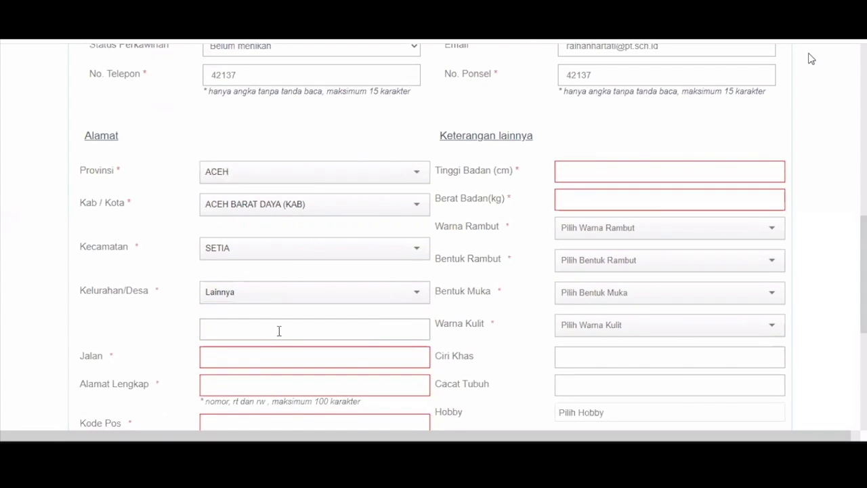
text(kelurahan)
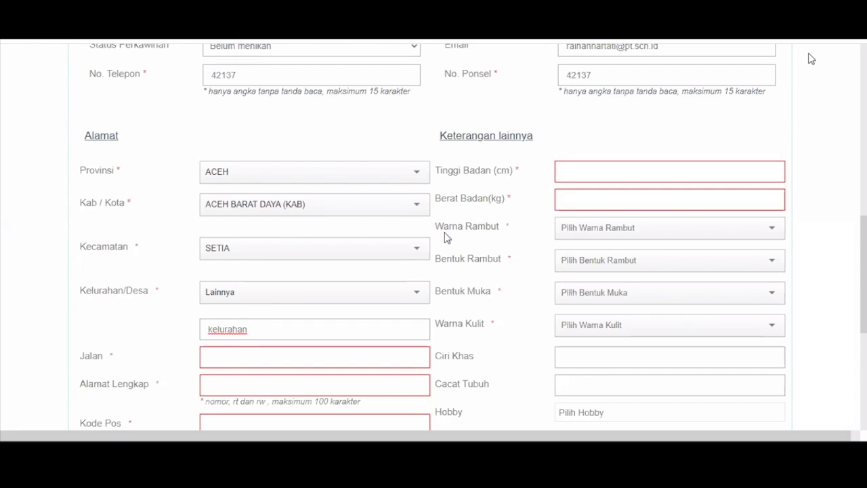
scroll(348, 242, down, 1)
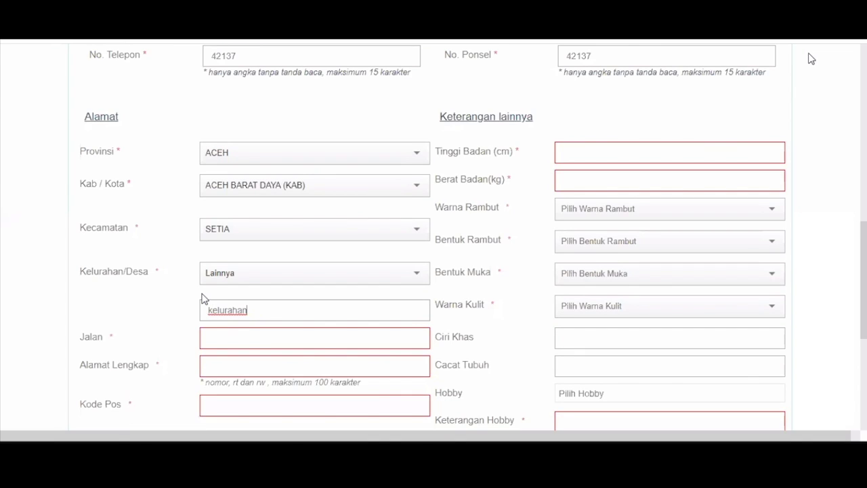
scroll(244, 252, down, 1)
click(244, 252)
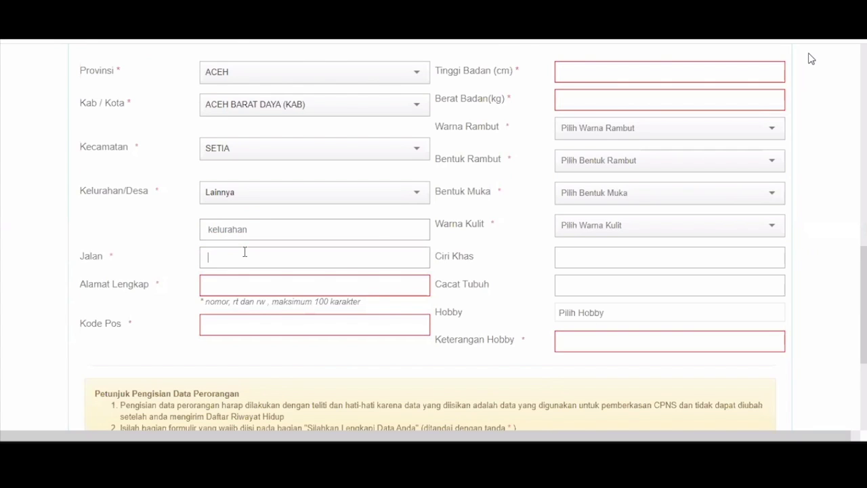
Step: Enter 'jalan' as Jalan, 'alamat lengkap' as full address, and postal code 12345
text(jalan)
key(Tab)
text(alamat lengkap)
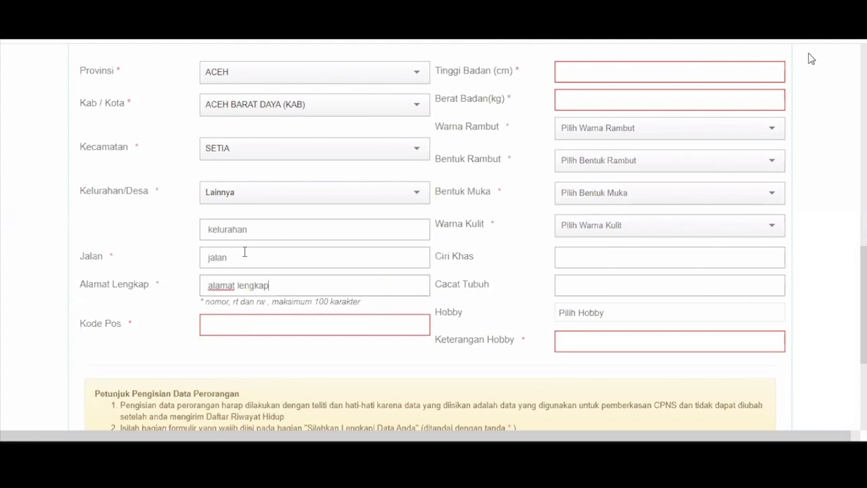
key(Tab)
text(1)
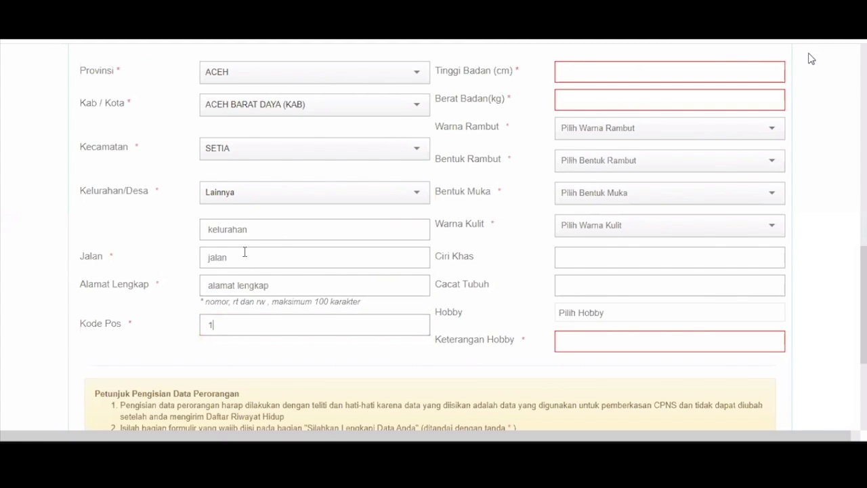
text(2345)
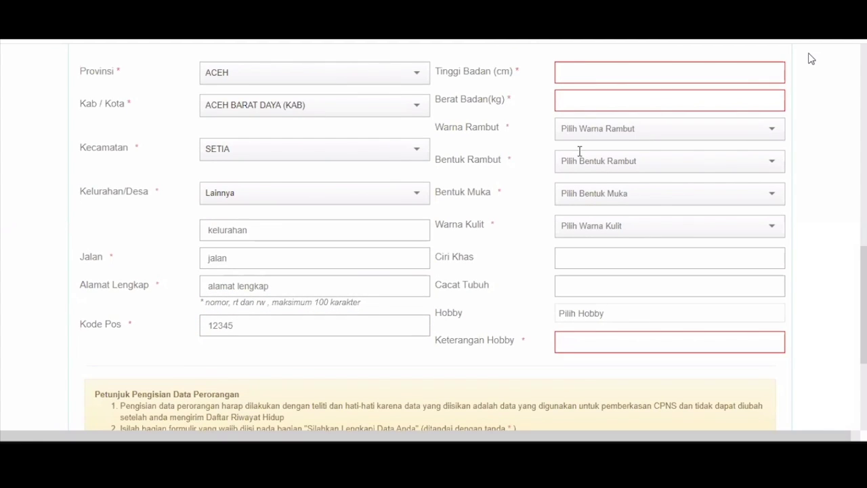
Step: Set height to 167 cm and weight to 45 kg
scroll(579, 150, up, 2)
click(578, 142)
text(167)
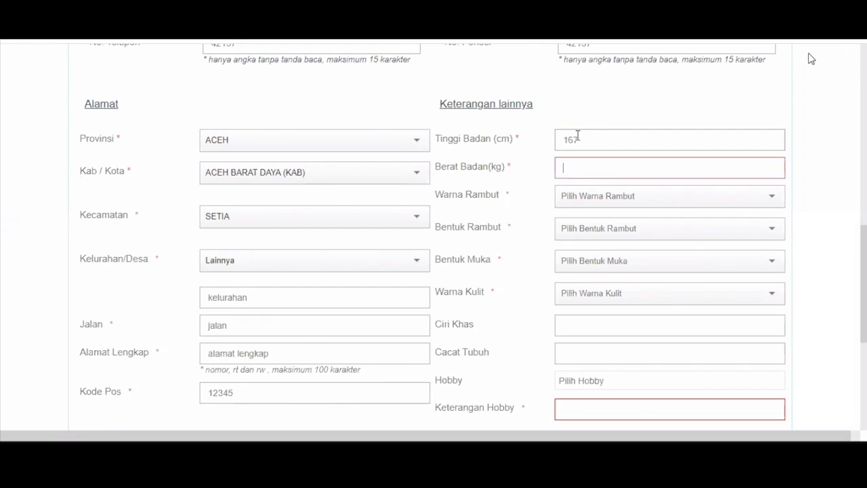
key(Tab)
text(45)
Step: Set hair HITAM and LURUS, face shape KOTAK, and skin colour KUNING LANGSAT
key(Tab)
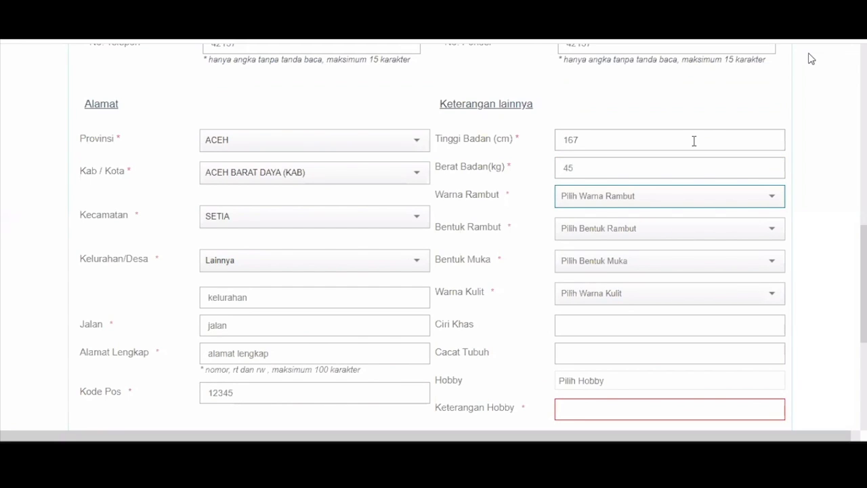
key(h)
key(Tab)
key(l)
key(Tab)
key(alt+Down)
key(Down)
key(Return)
key(Tab)
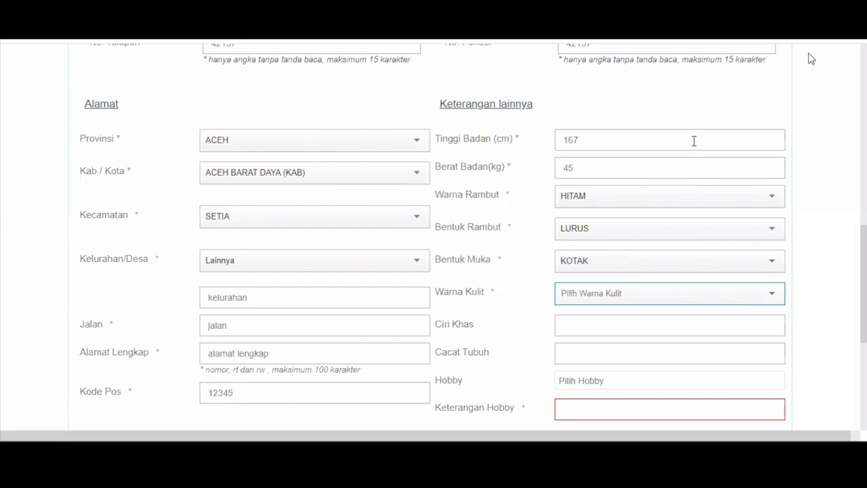
key(k)
Step: Add hobbies OLAHRAGA and MENULIS with description 'olahraga tenis' and save the form
scroll(603, 275, down, 3)
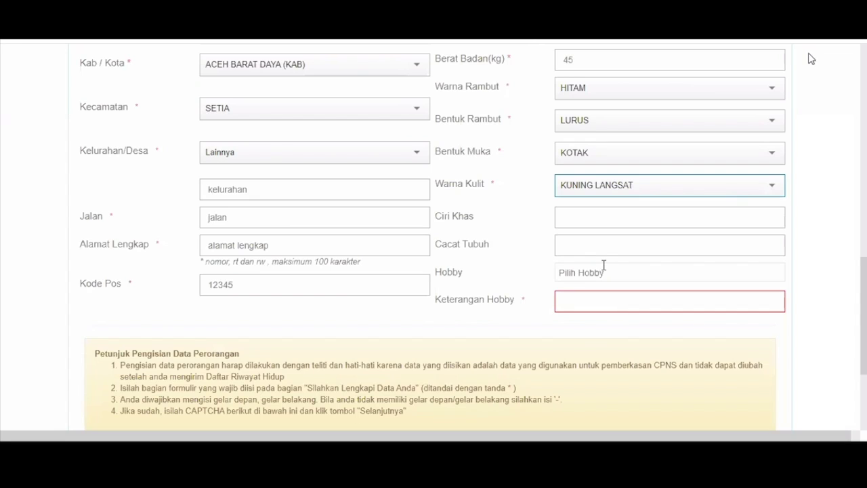
scroll(603, 264, down, 1)
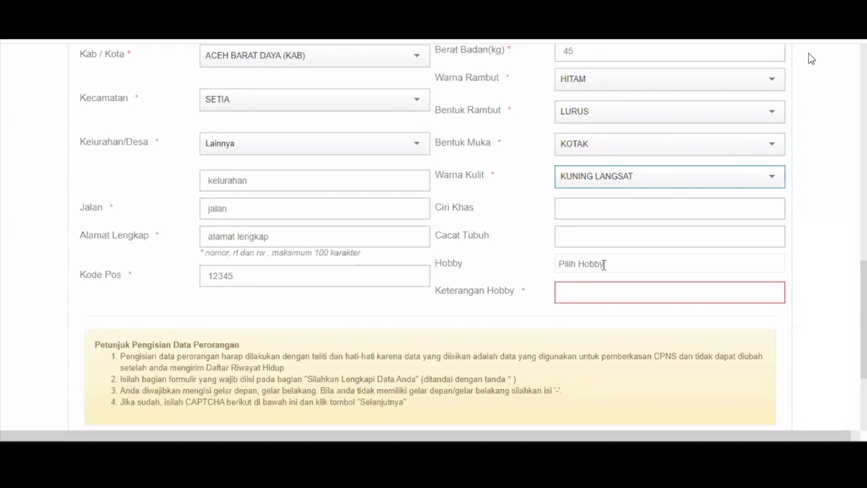
click(604, 264)
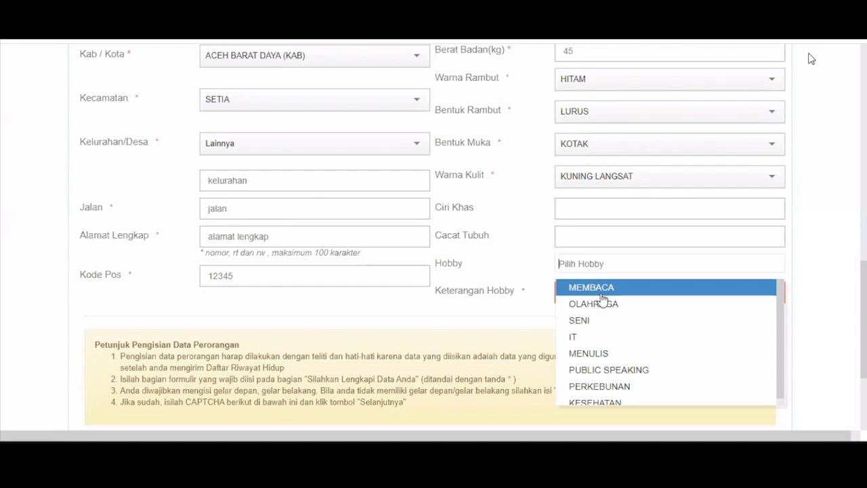
click(605, 304)
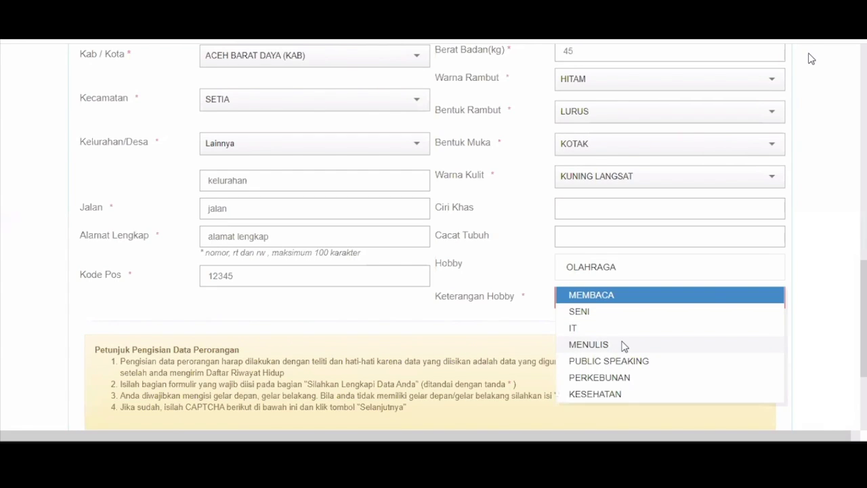
click(624, 346)
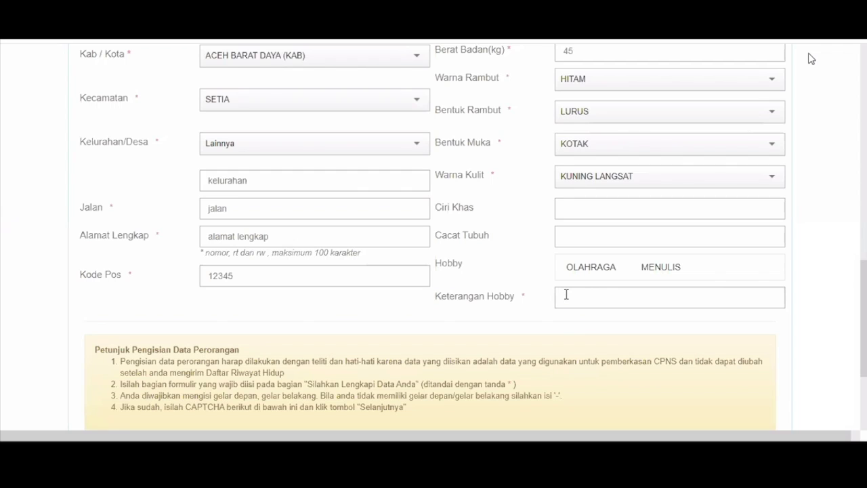
text(olahraga tenis)
scroll(323, 286, down, 1)
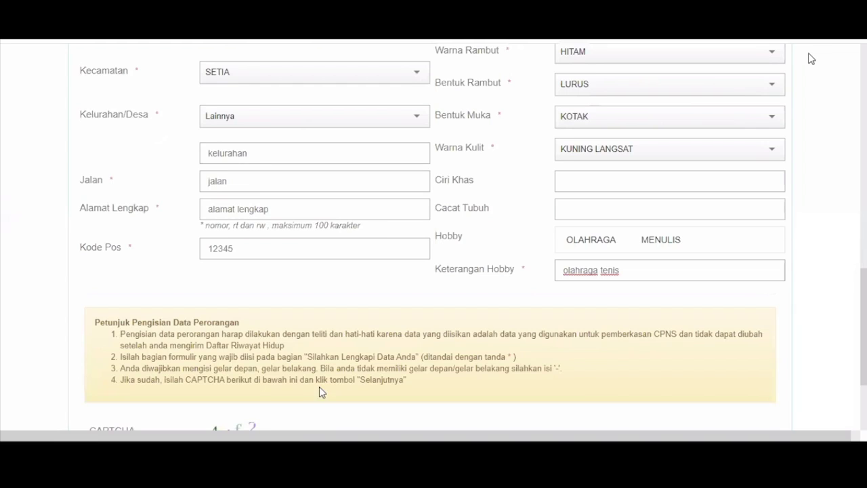
scroll(470, 380, down, 3)
click(461, 386)
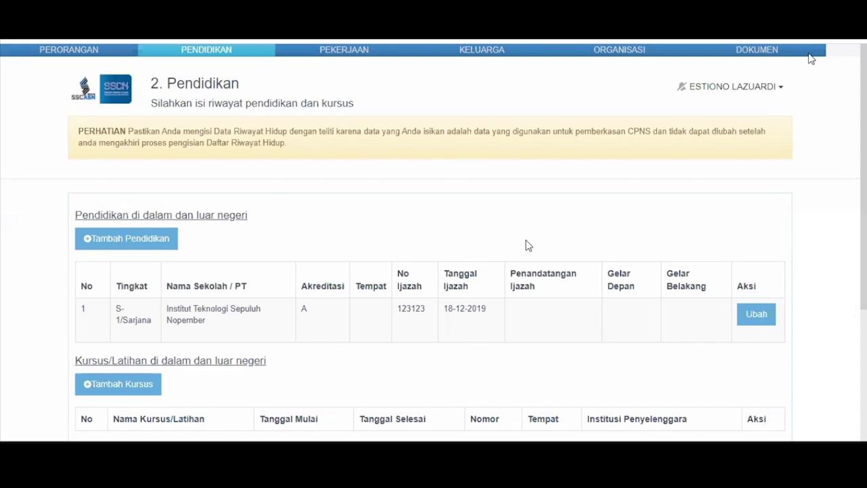
Step: Open the S-1/Sarjana entry from Institut Teknologi Sepuluh Nopember for editing
click(756, 315)
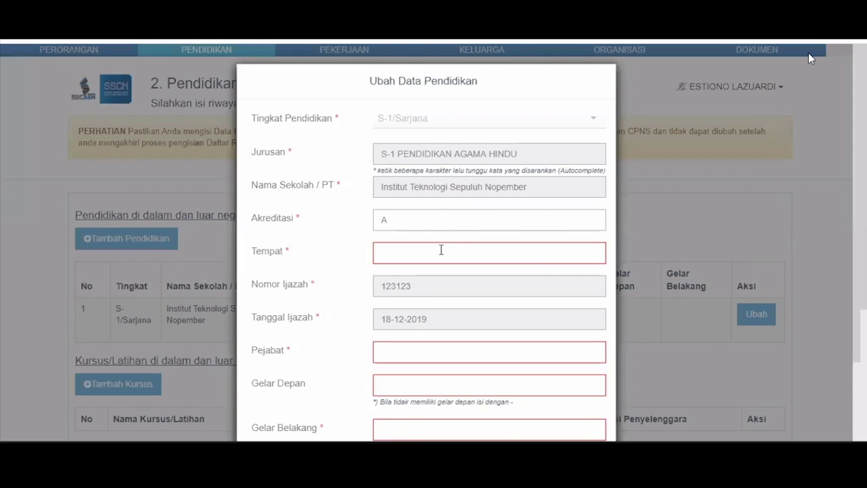
Step: Set the S-1 place to JAKARTA SELATAN (KOTA), signer rektor, front title '-', back title s.kom
click(441, 250)
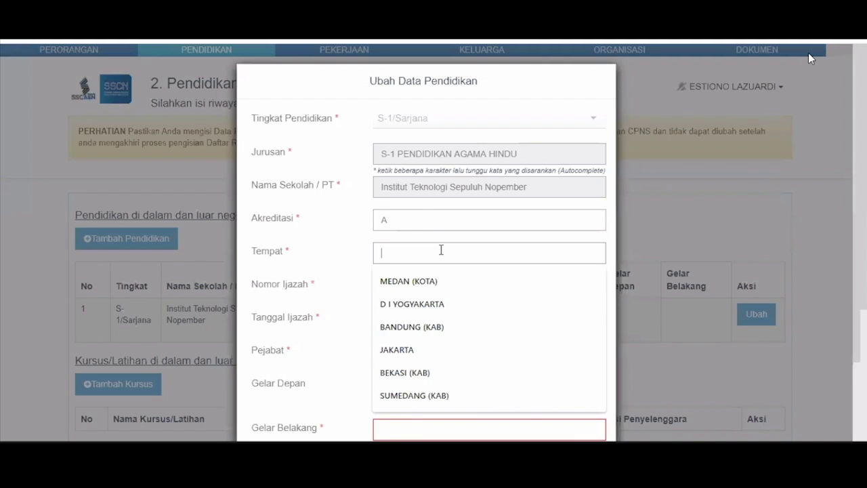
text(jakarta)
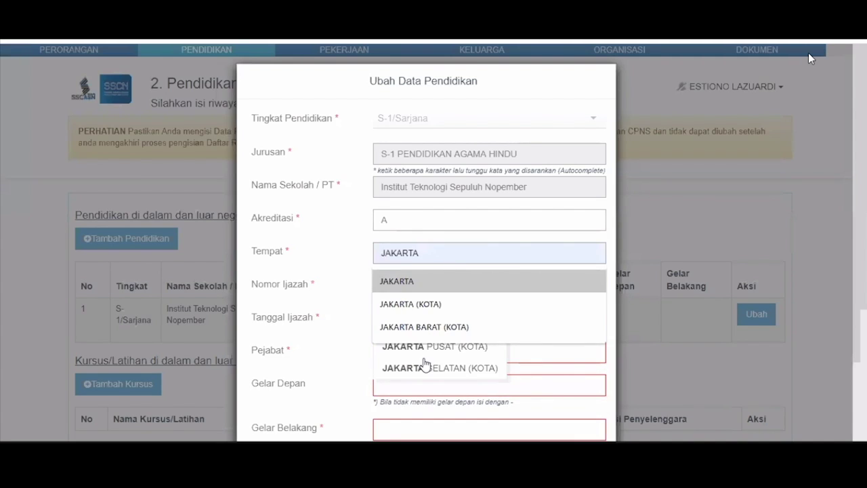
click(429, 363)
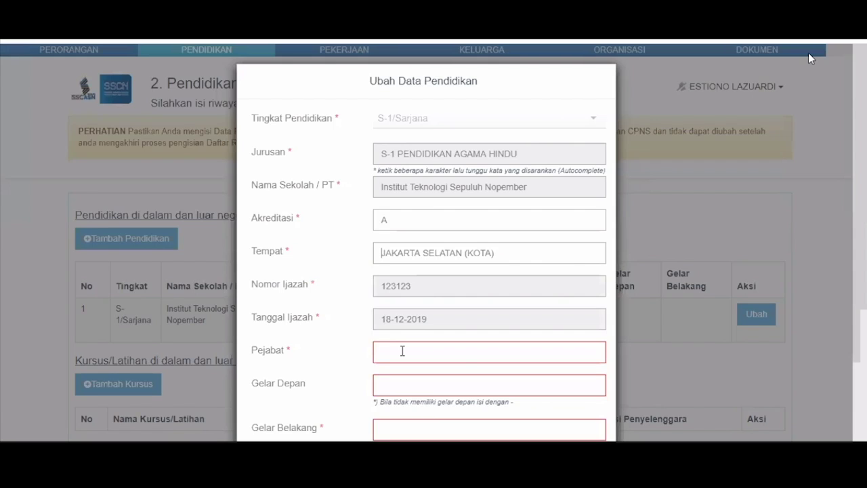
click(402, 351)
text(rektor)
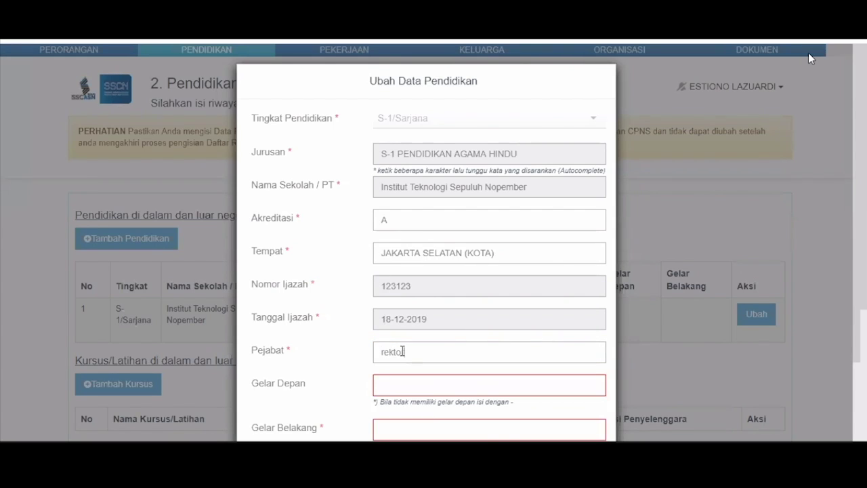
key(Tab)
text(-)
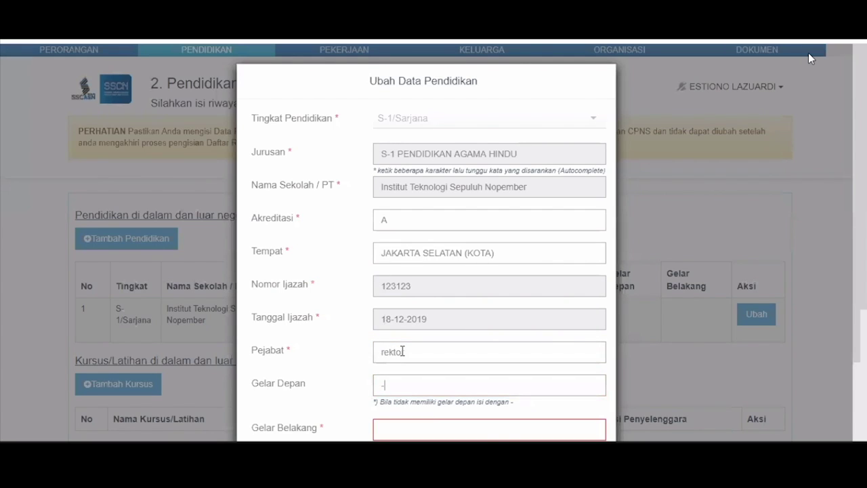
key(Tab)
text(s.)
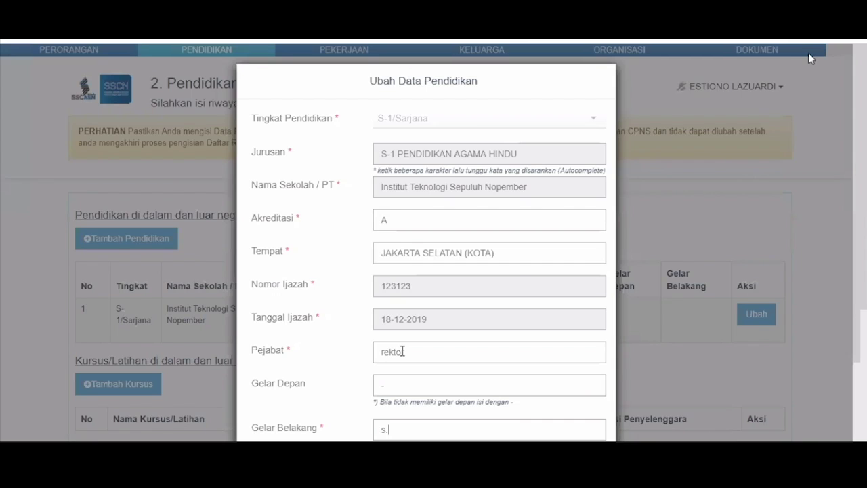
text(kom)
scroll(540, 386, down, 2)
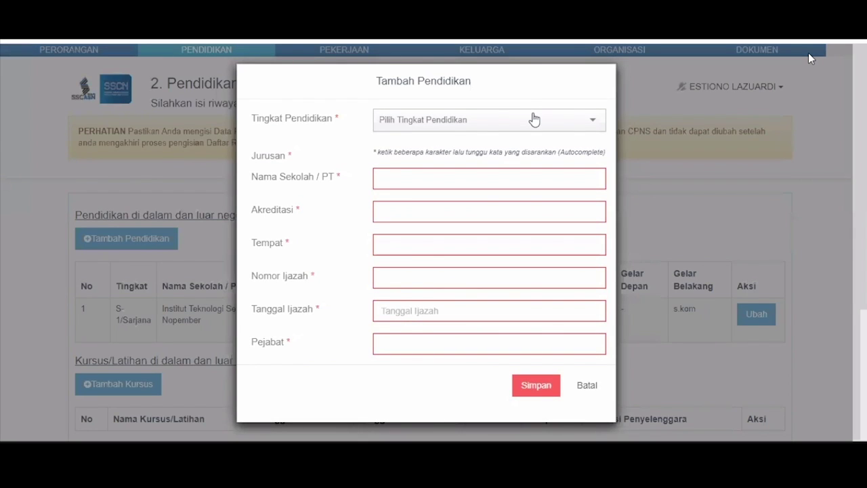
Step: Choose SLTA from the Tingkat Pendidikan list for the new entry
click(534, 119)
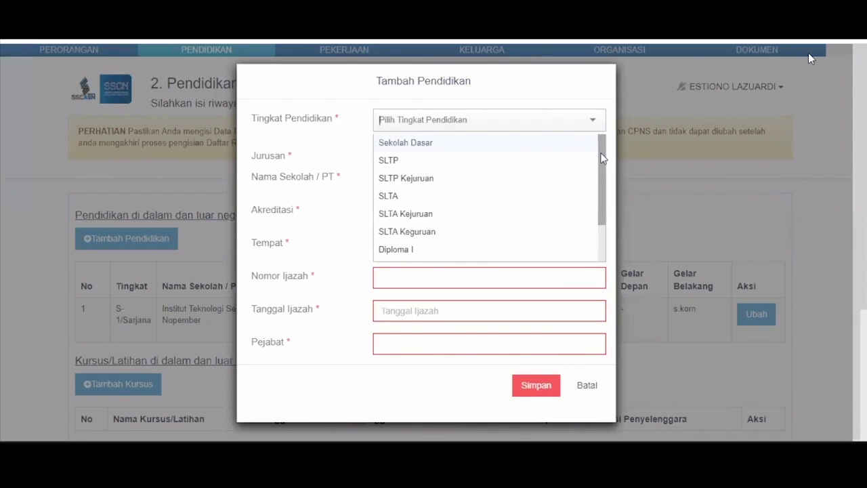
scroll(605, 198, down, 2)
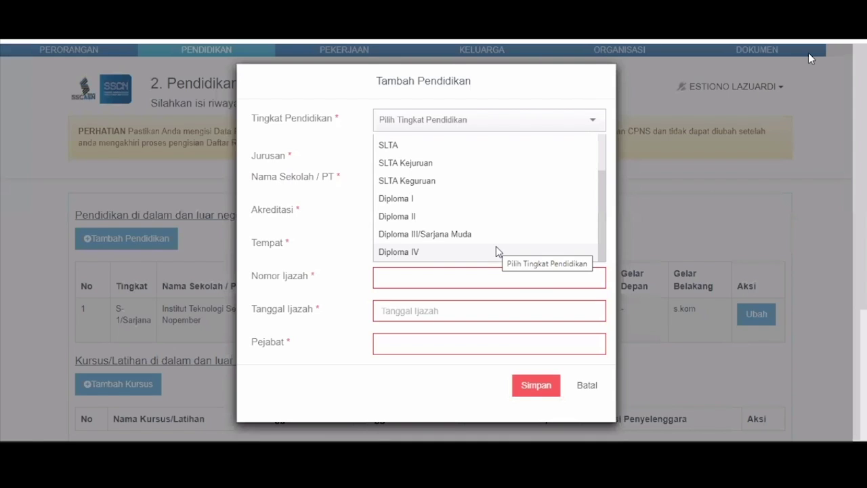
click(496, 152)
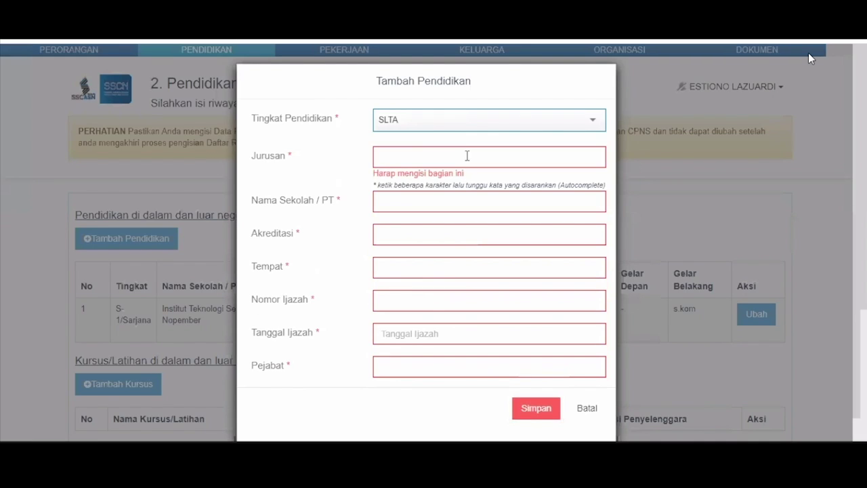
Step: Set the major to SMA, school name 'sma', and accreditation A
click(467, 156)
text(sma)
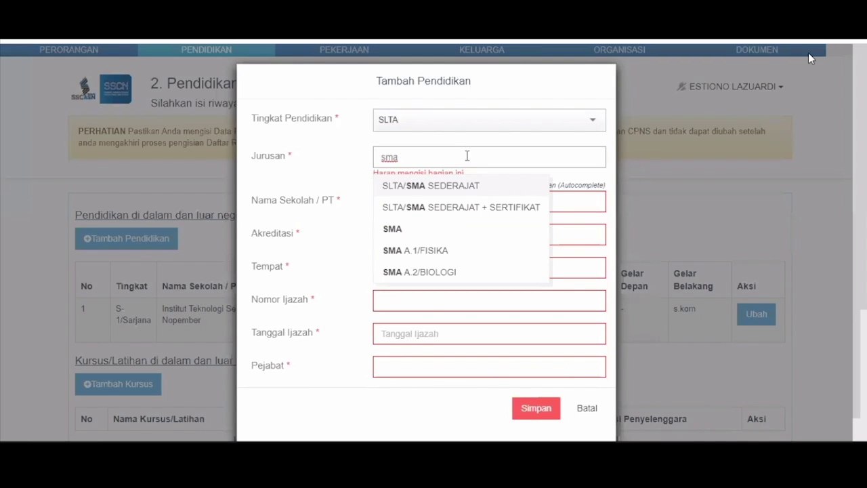
click(422, 228)
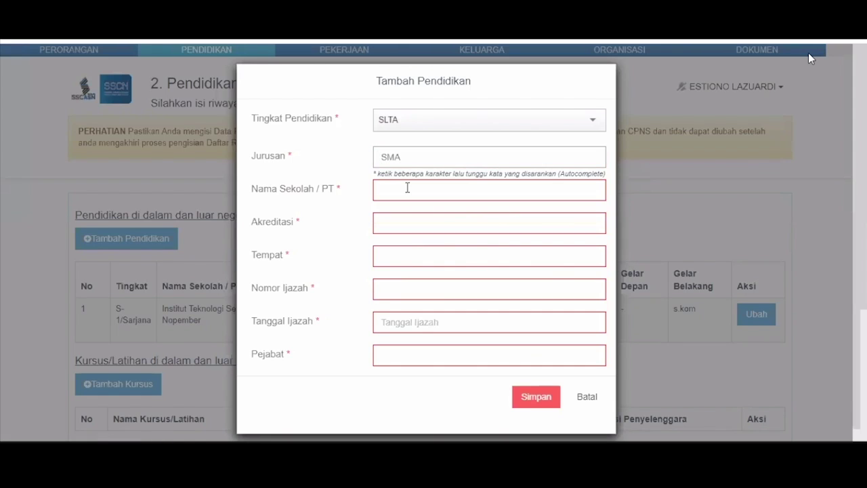
click(407, 188)
text(sma)
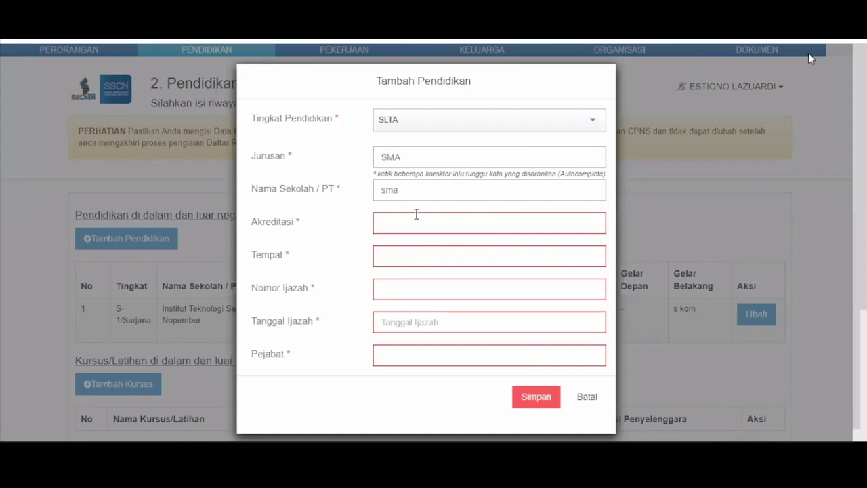
key(Tab)
text(A)
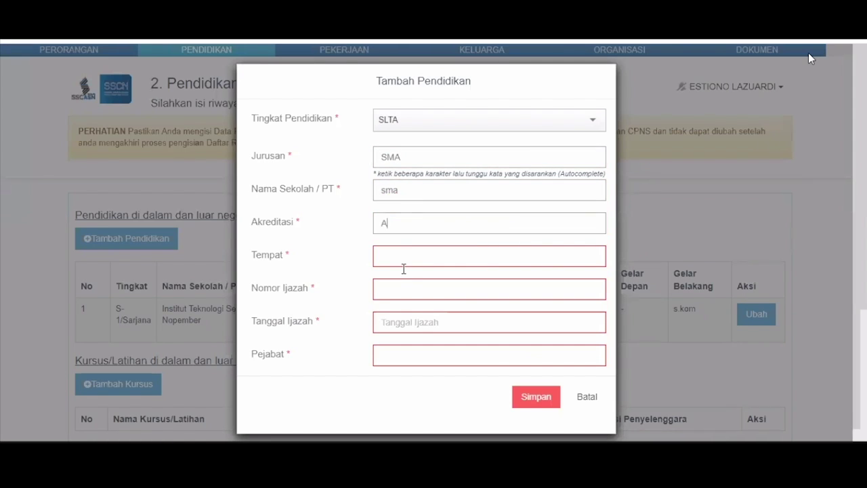
Step: Set place PAPUA, certificate 123456 dated 16-06-2020, signer kepsek, and save the record
key(Tab)
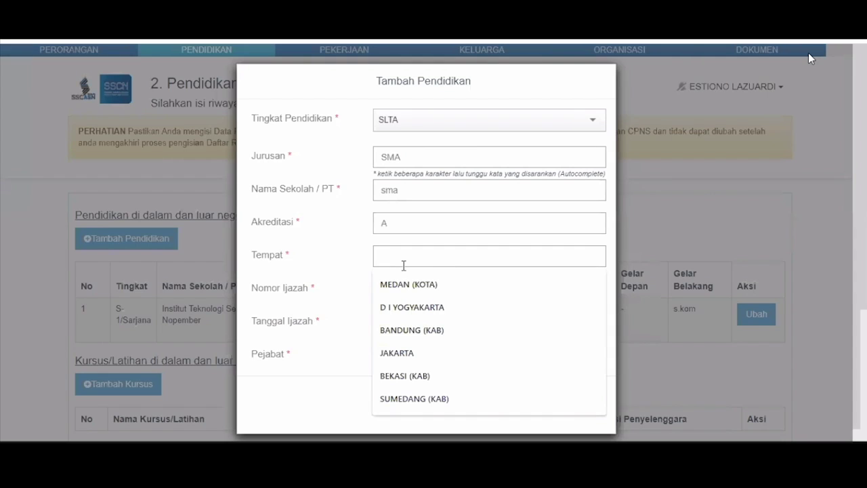
text(papua)
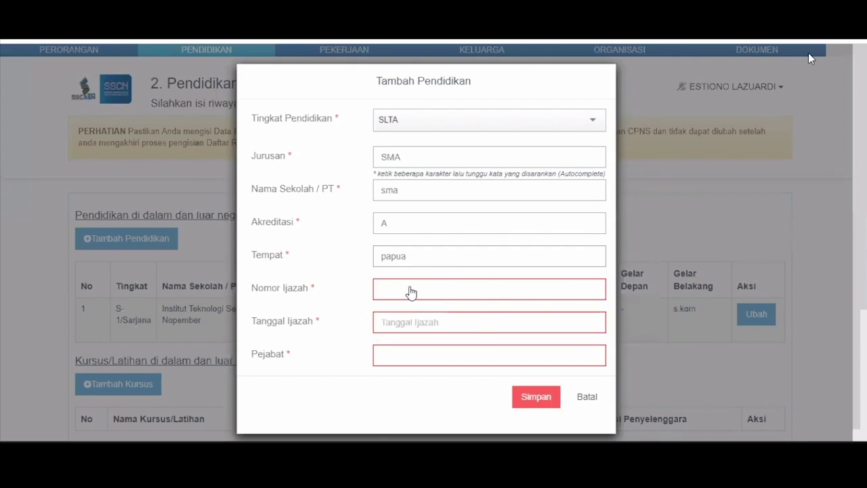
click(411, 286)
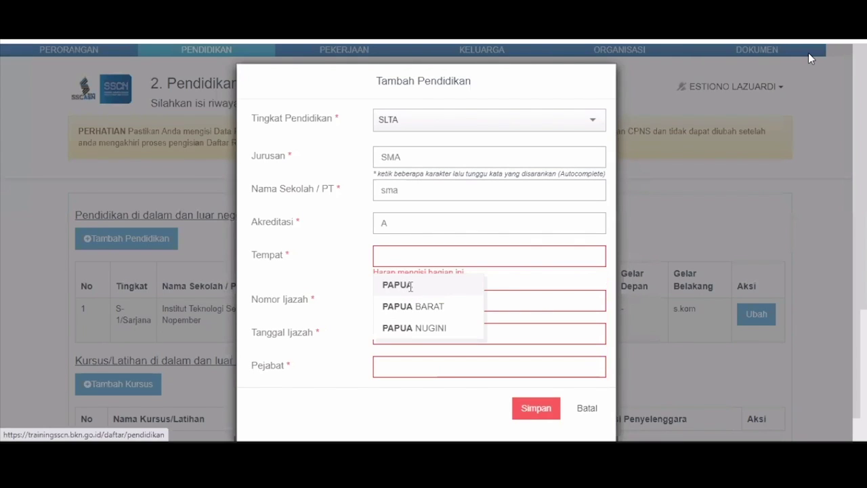
click(411, 291)
text(123456)
click(408, 322)
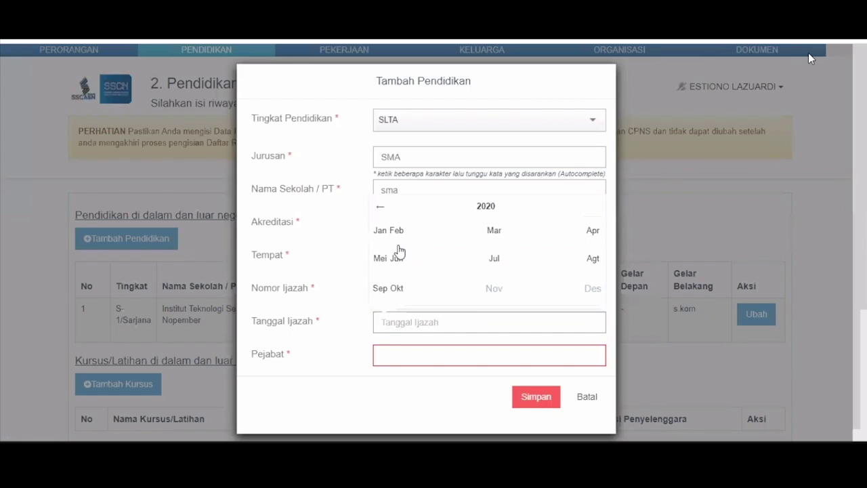
key(Tab)
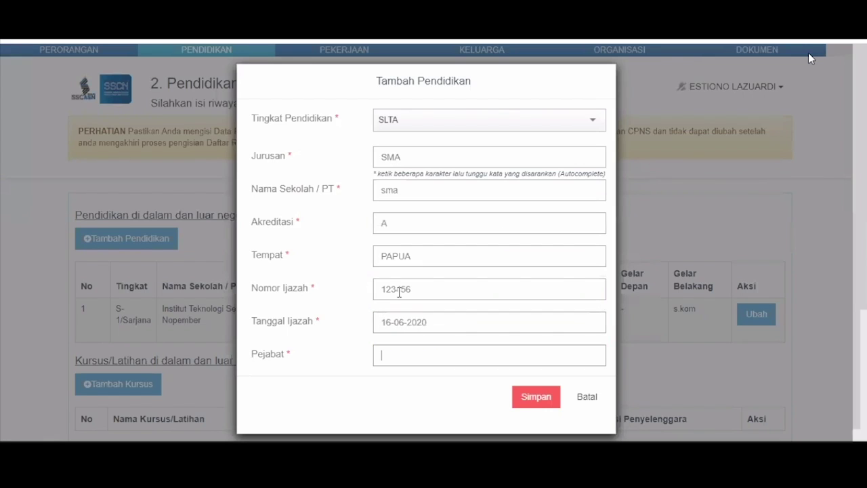
text(p)
key(BackSpace)
text(kepsek)
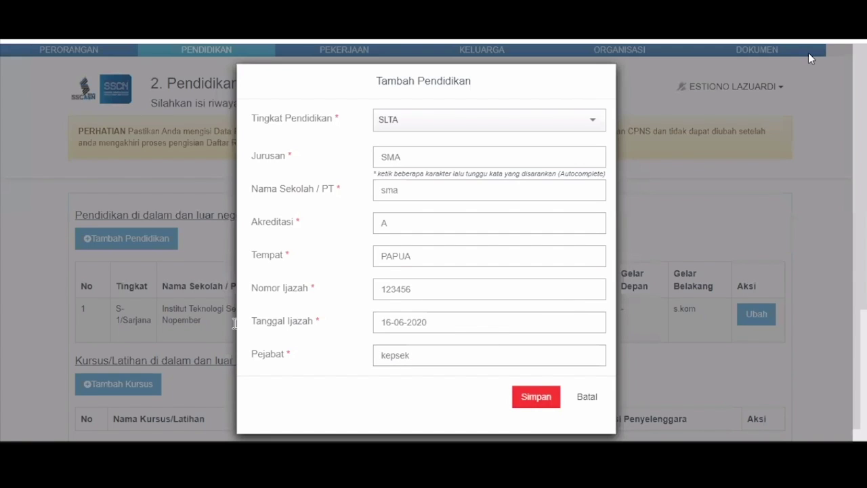
key(Return)
scroll(149, 232, down, 3)
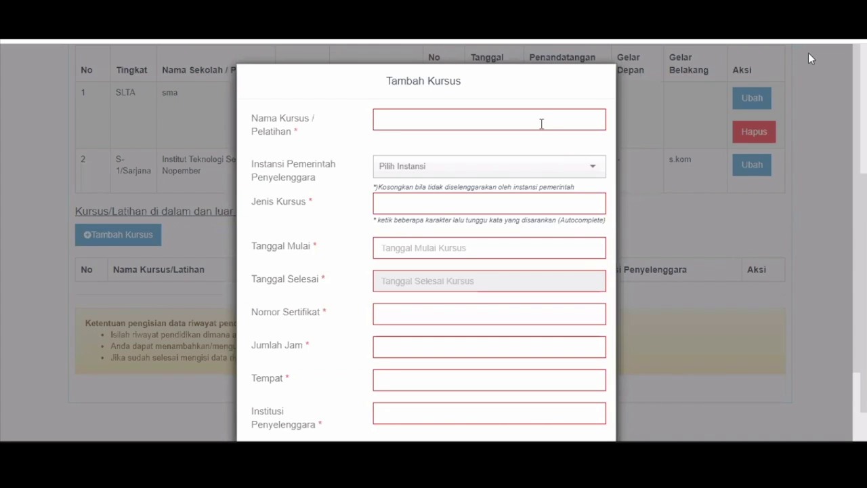
Step: Cancel the Tambah Kursus form with no course added and no Instansi chosen
click(407, 178)
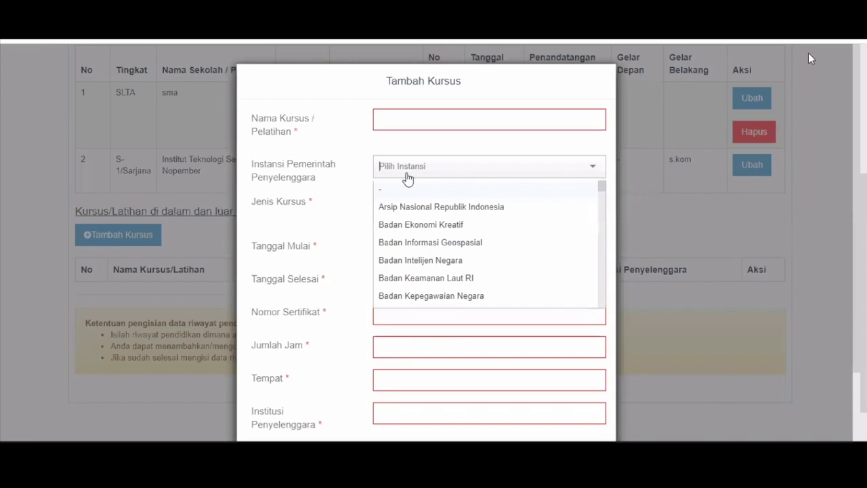
click(455, 147)
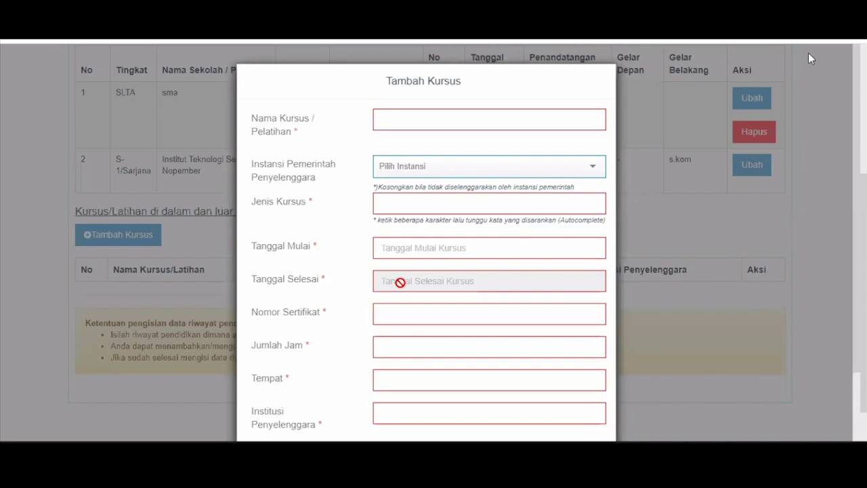
scroll(400, 282, down, 2)
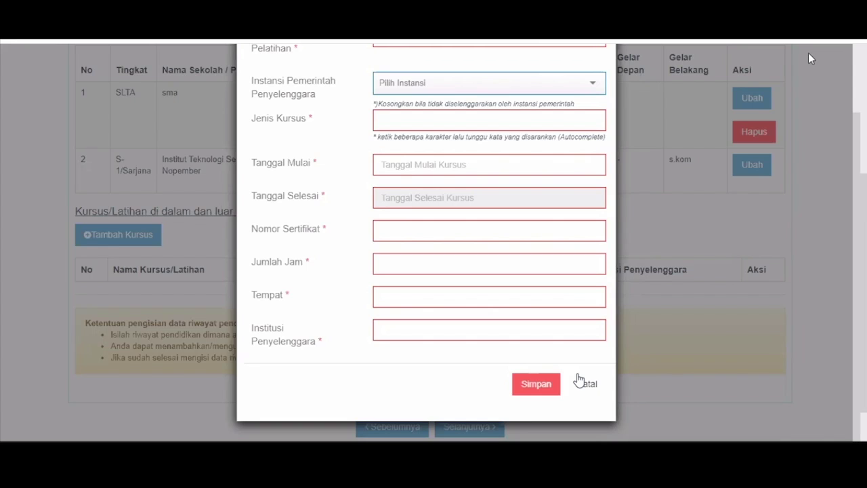
click(480, 423)
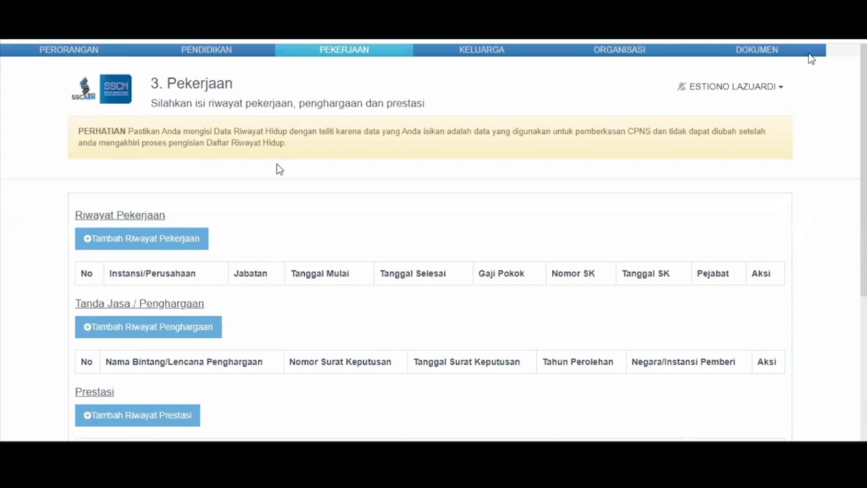
scroll(280, 170, down, 3)
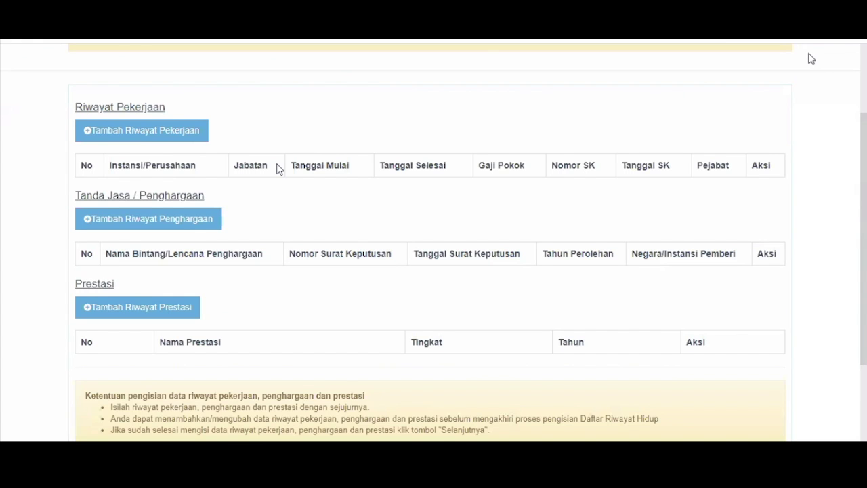
click(125, 126)
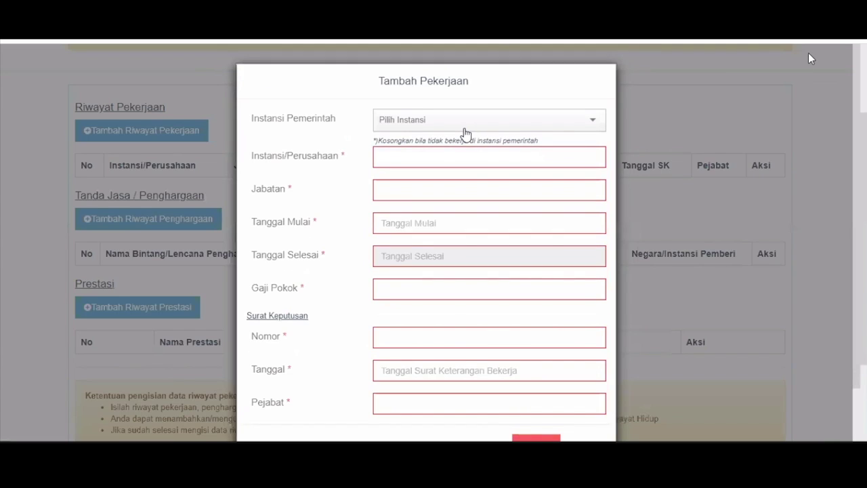
click(596, 128)
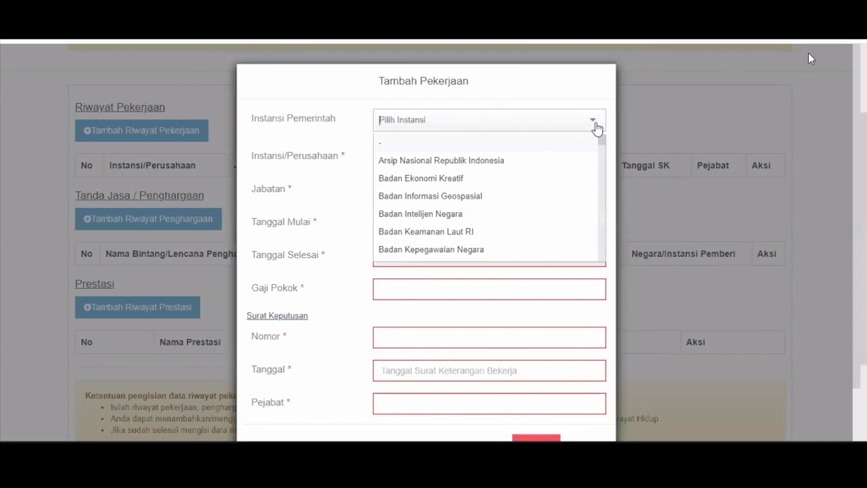
click(596, 127)
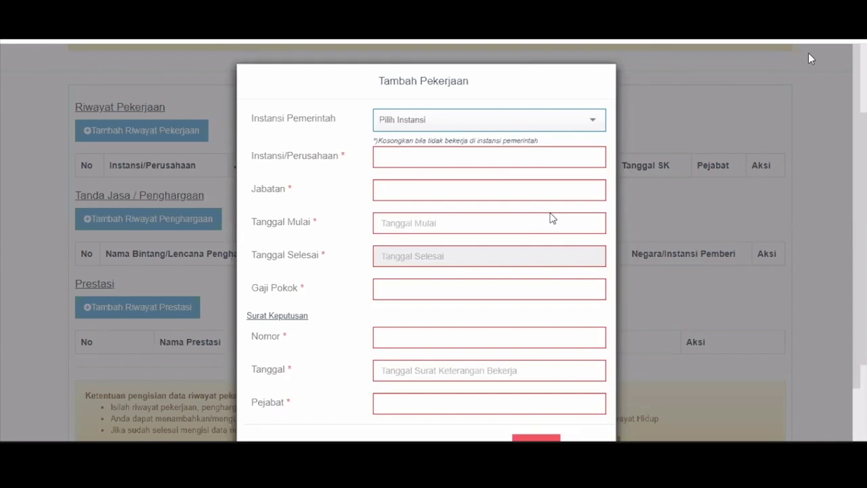
scroll(537, 238, down, 1)
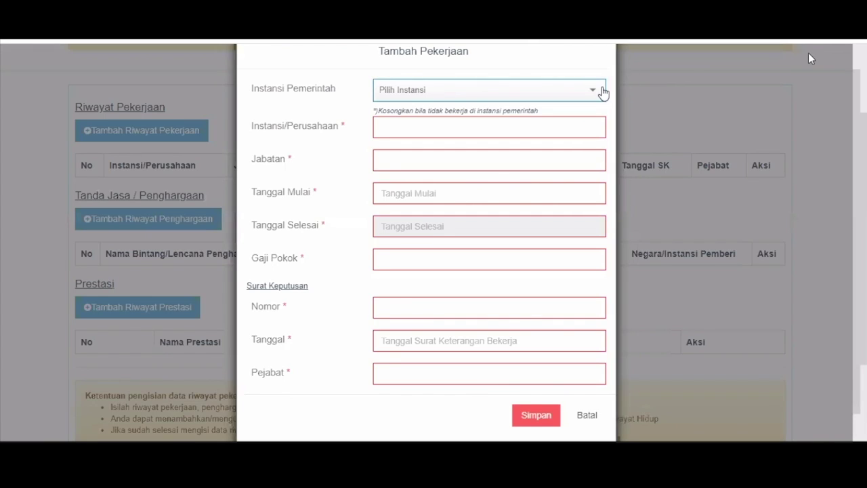
click(590, 128)
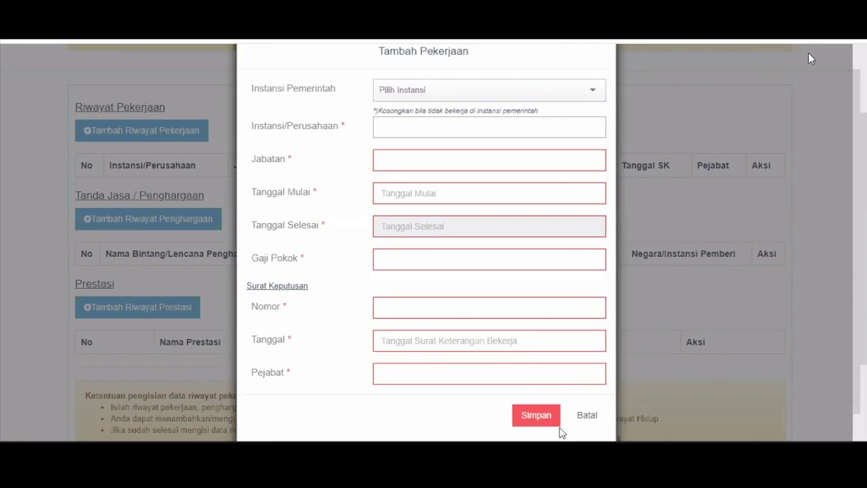
click(586, 415)
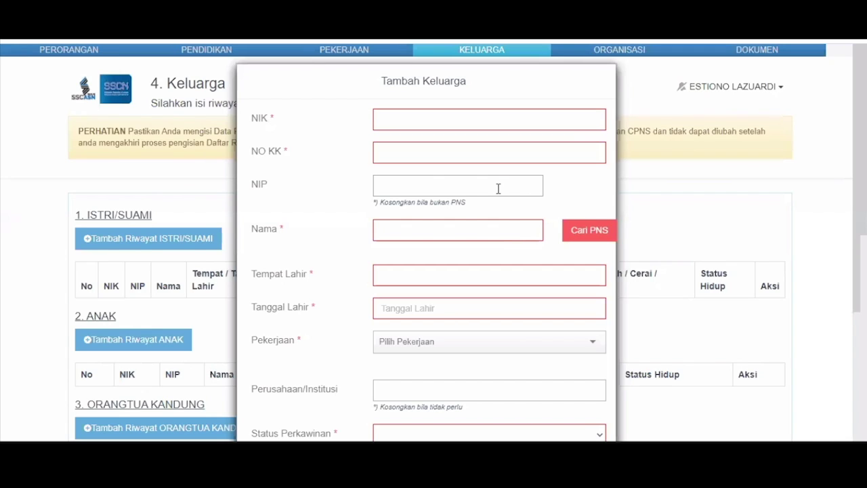
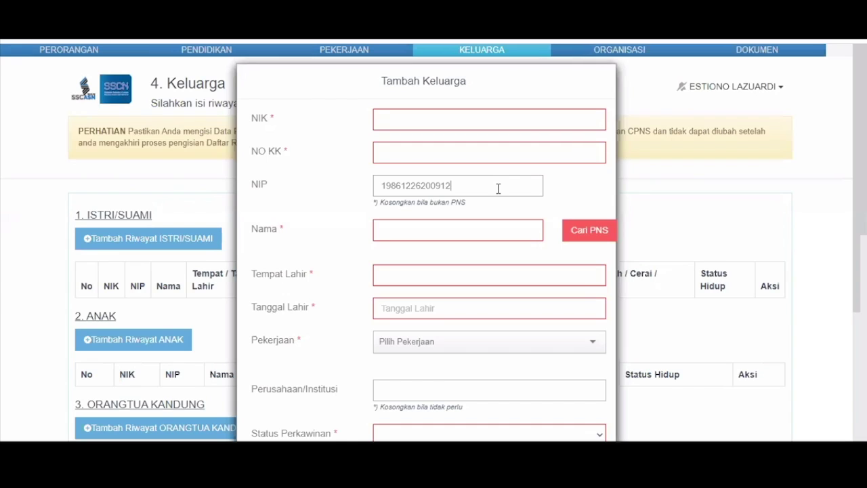
Step: Enter the spouse's civil-servant NIP and full name in the Tambah Keluarga form
key(Tab)
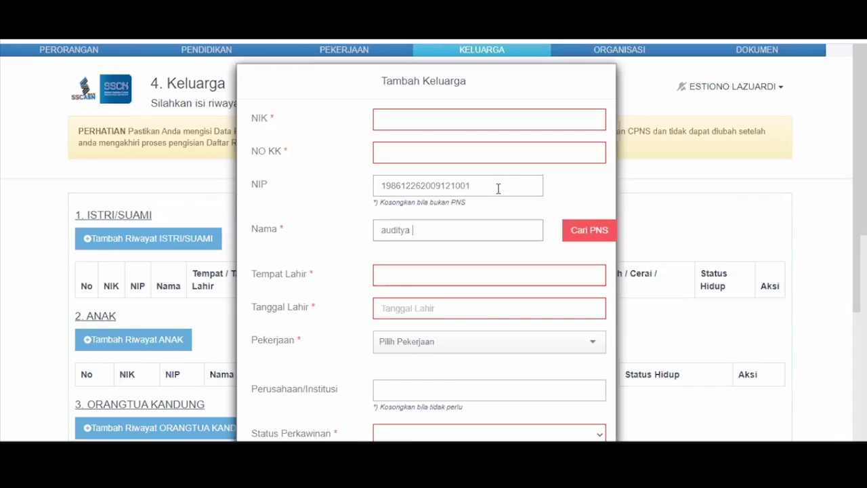
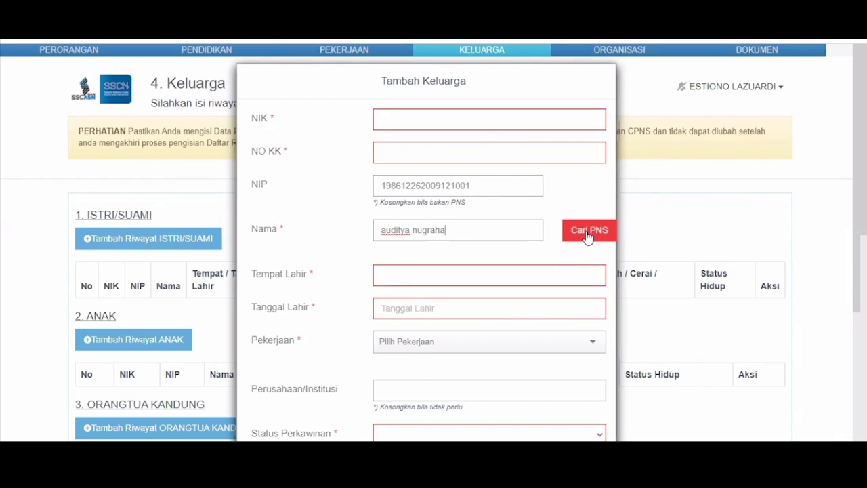
Step: Look up the spouse with Cari PNS, then cancel the Tambah Keluarga form without saving
click(587, 234)
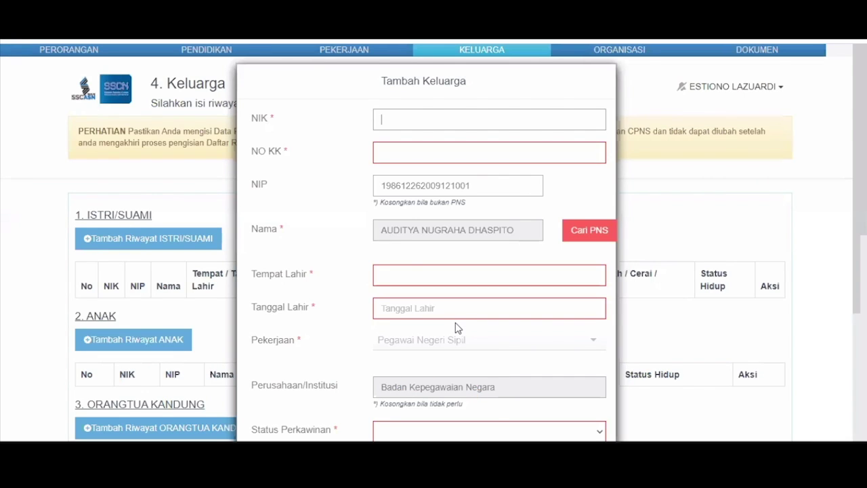
scroll(455, 327, down, 2)
scroll(384, 226, down, 1)
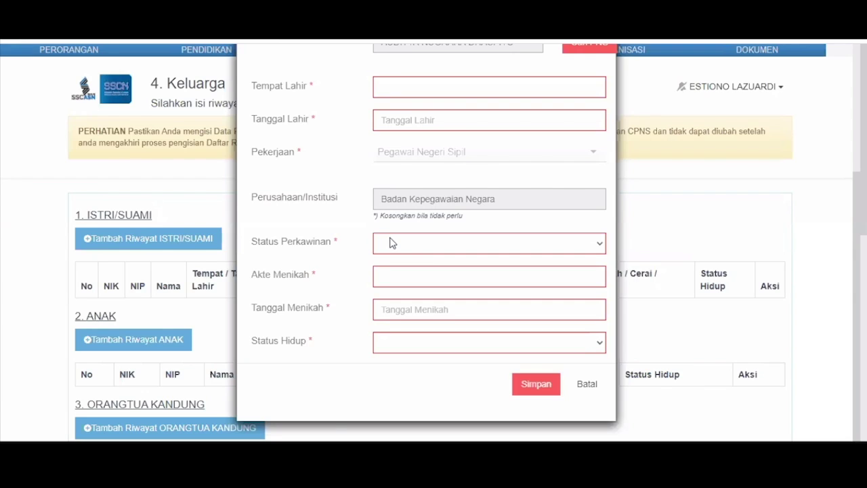
click(588, 386)
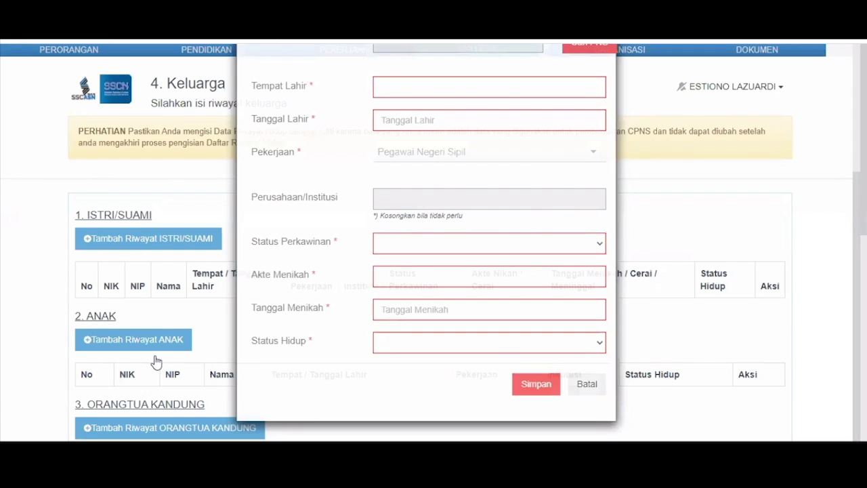
scroll(156, 361, down, 3)
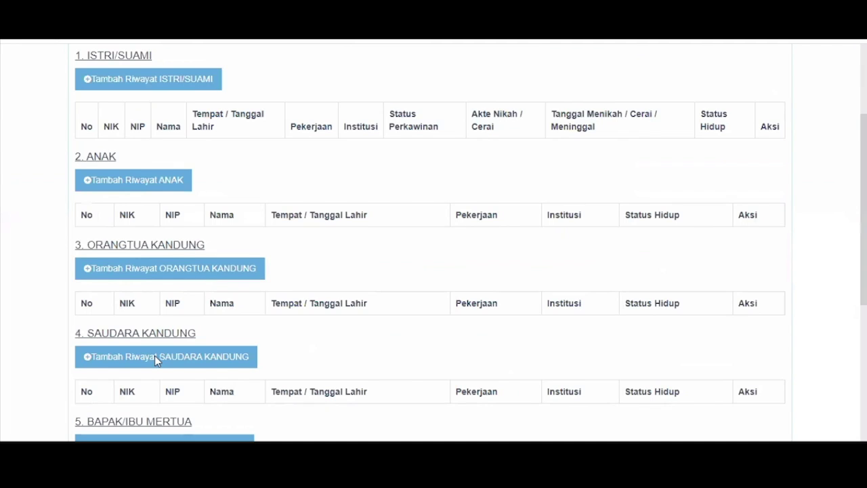
Step: Close the leftover family member form without saving
scroll(155, 359, down, 2)
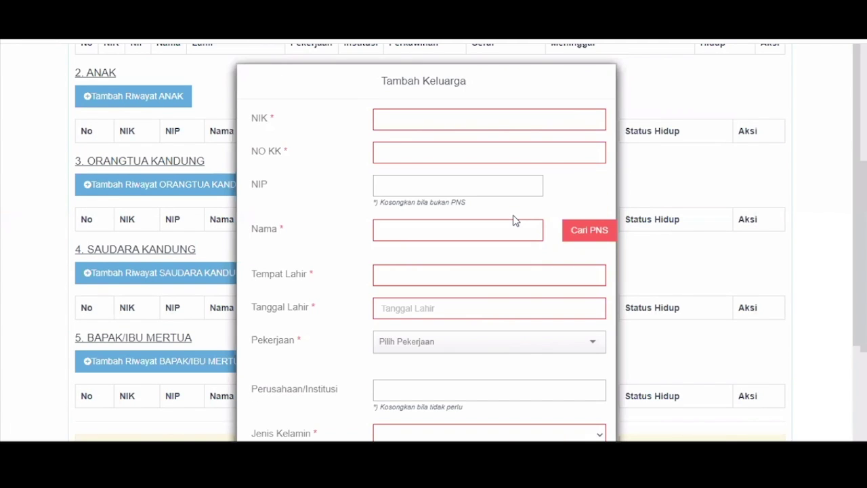
scroll(599, 393, down, 2)
click(599, 388)
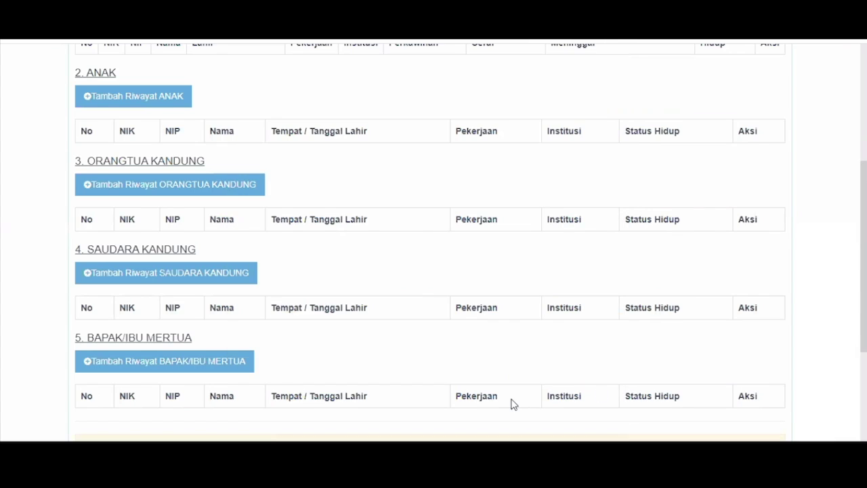
scroll(467, 423, down, 3)
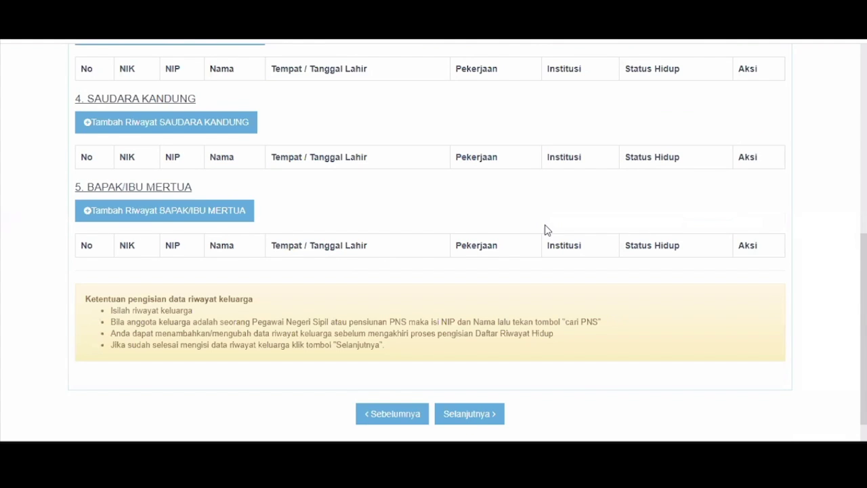
Step: Start a new spouse entry by filling in the spouse's NIP
scroll(441, 210, up, 8)
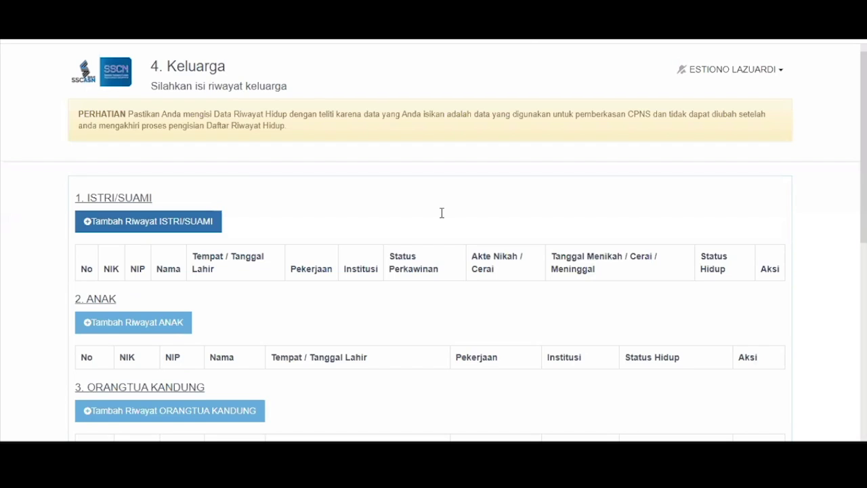
click(439, 186)
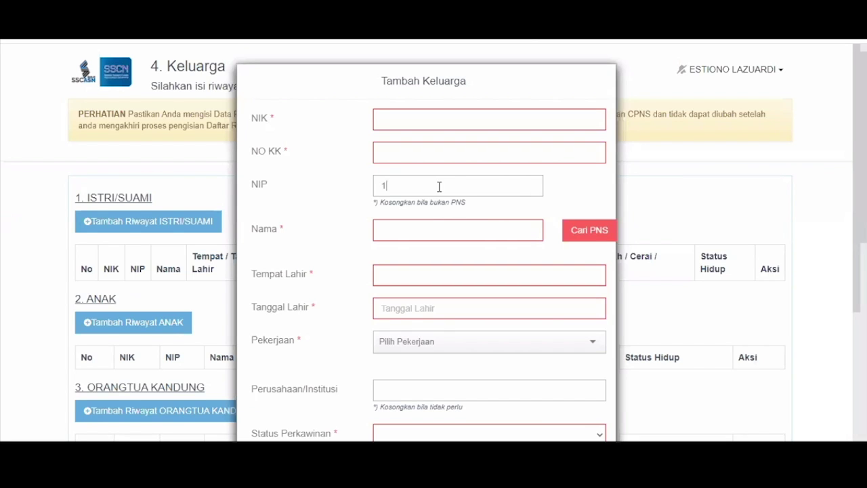
Step: Enter the spouse's name, look them up via Cari PNS, and fill in NIK and family card number
key(Tab)
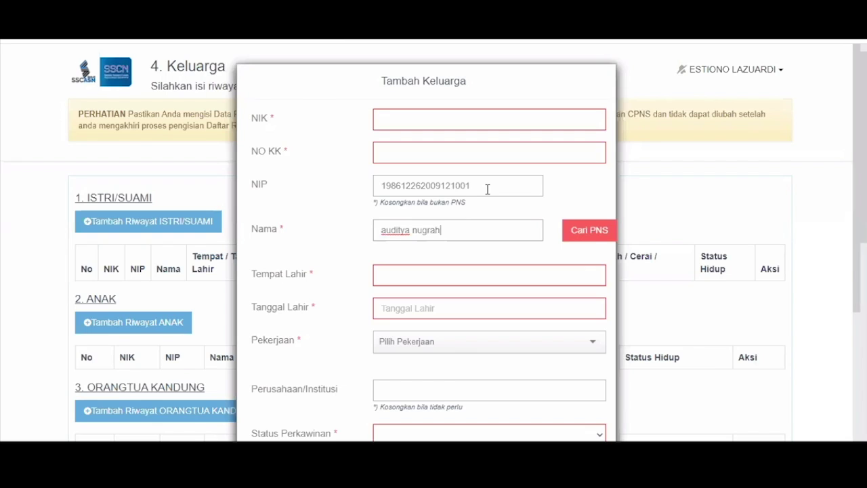
click(590, 241)
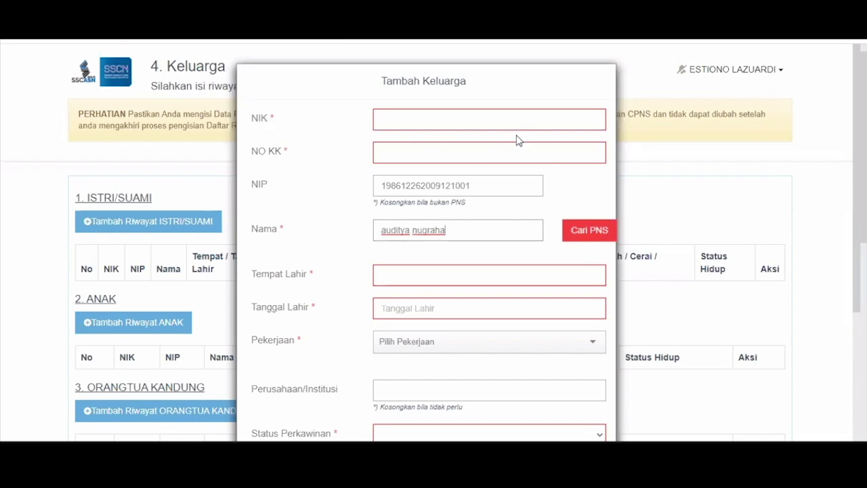
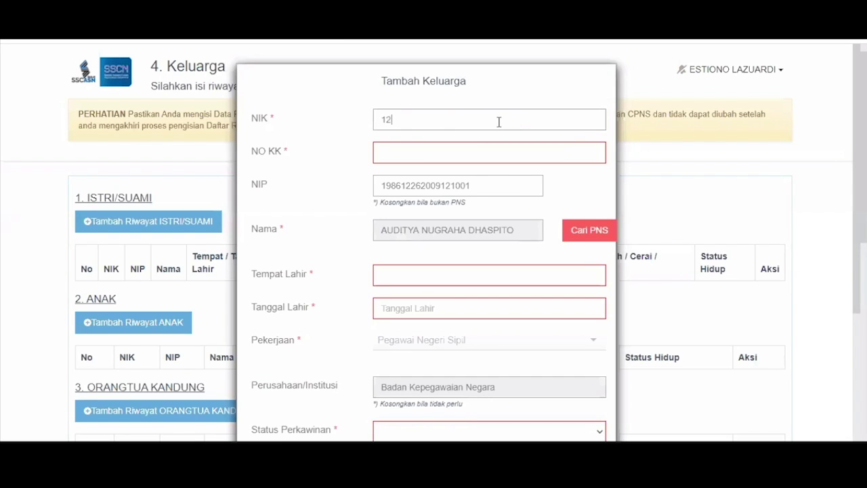
key(Tab)
key(Tab)
key(Tab)
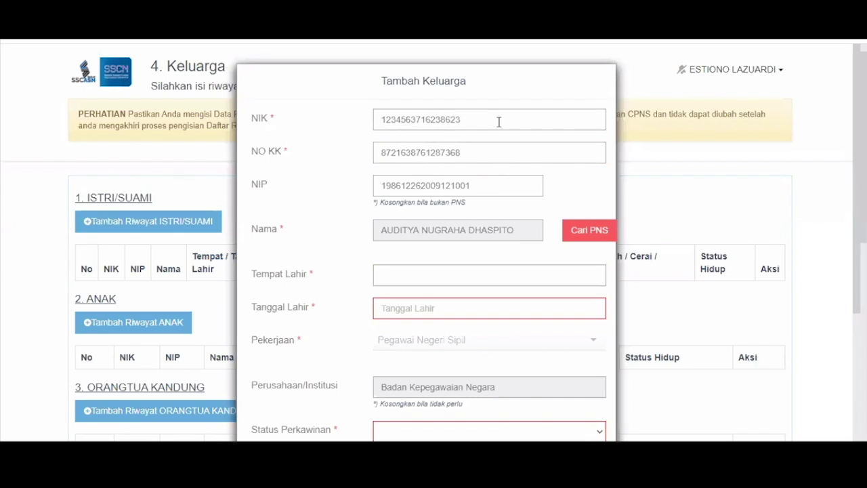
Step: Set the spouse's birthplace to BEKASI (KAB) and fill in the birth date
text(bat)
key(BackSpace)
key(BackSpace)
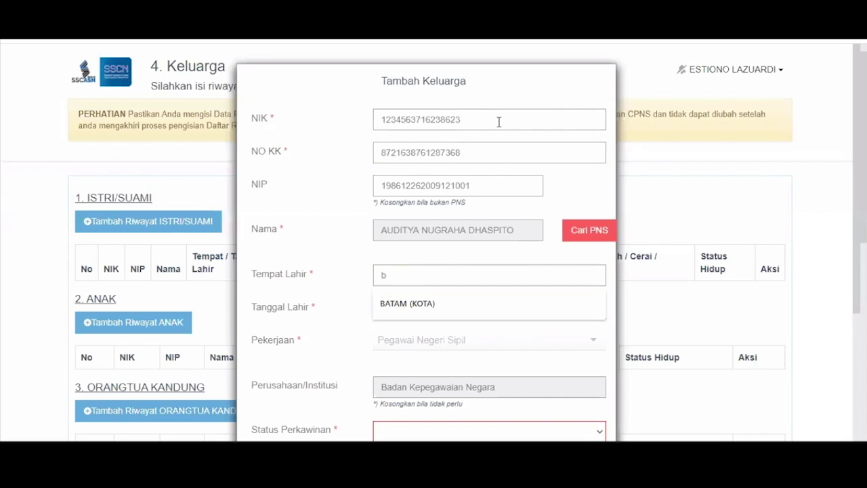
text(ekasi)
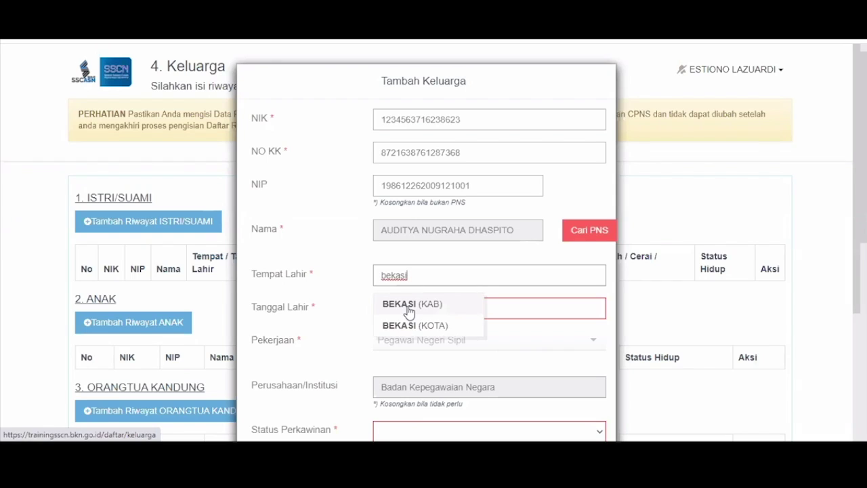
click(409, 309)
click(408, 309)
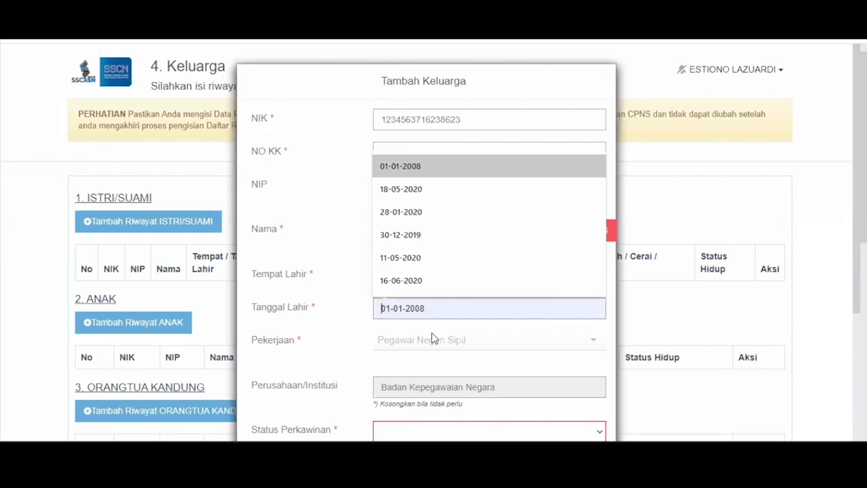
scroll(447, 244, down, 3)
Step: Set marital status Menikah, add marriage certificate details, mark Hidup, and save the spouse
click(449, 241)
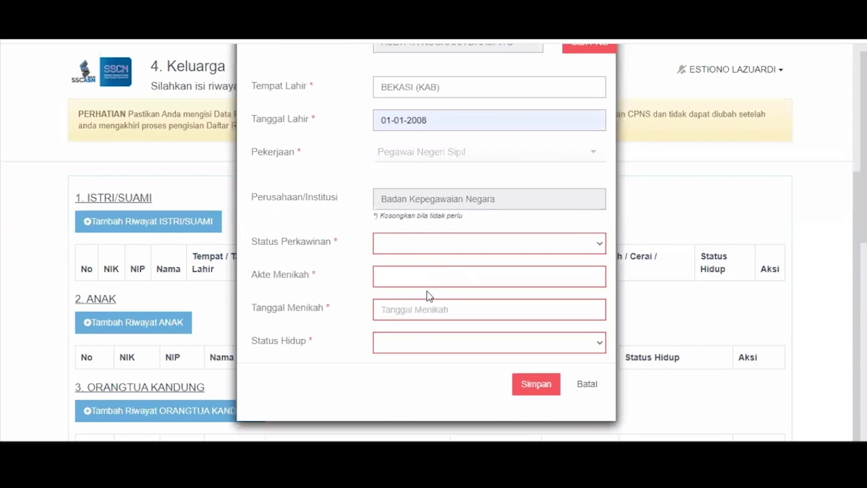
click(429, 282)
click(432, 278)
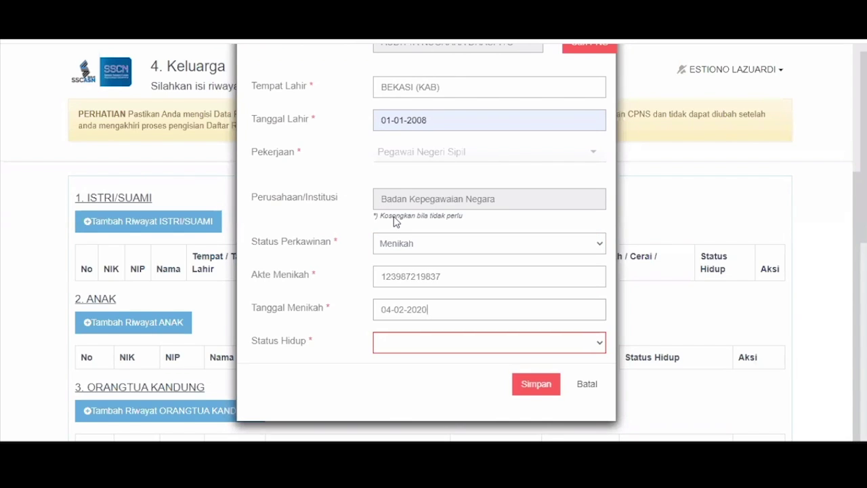
click(502, 342)
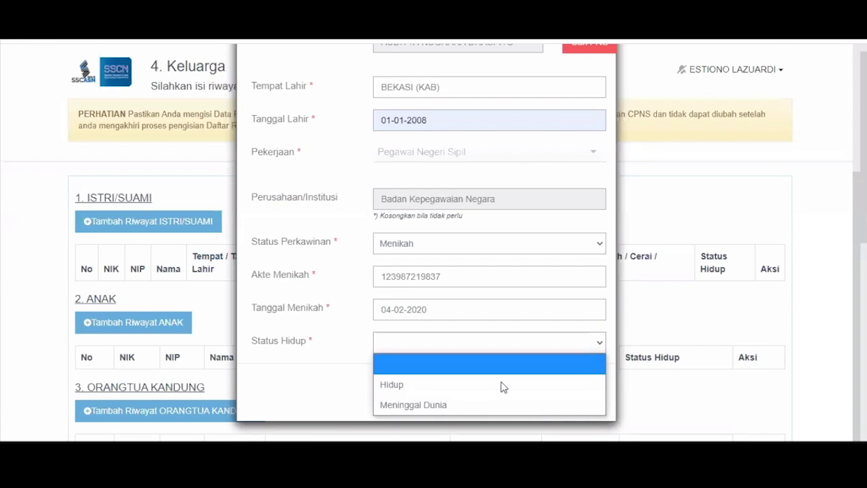
click(522, 390)
click(522, 387)
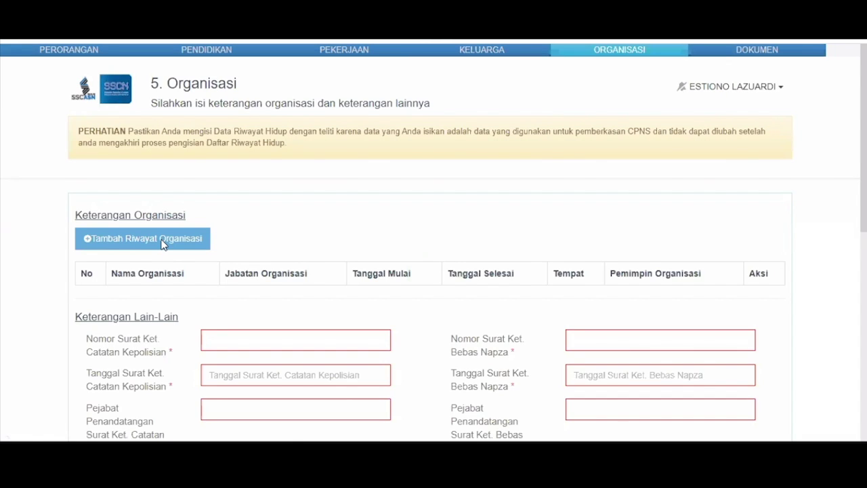
Step: Open the Tambah Riwayat Organisasi form and browse its type and position options without adding anything
click(162, 243)
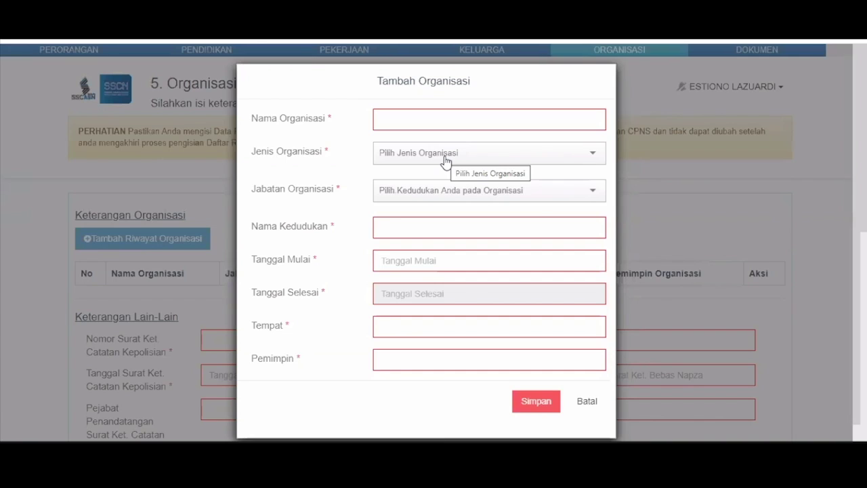
click(445, 162)
click(442, 196)
click(445, 196)
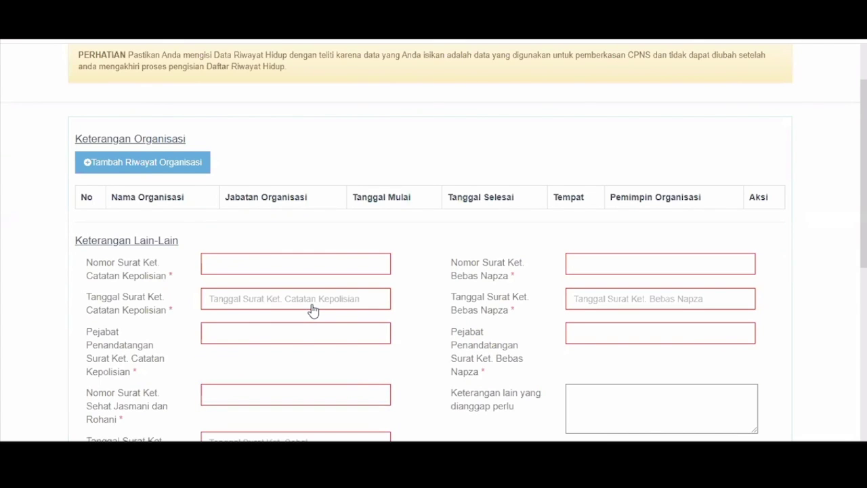
Step: Fill the police-record certificate number, date 03-06-2020 and official 'pejabat'
scroll(267, 199, down, 1)
click(268, 198)
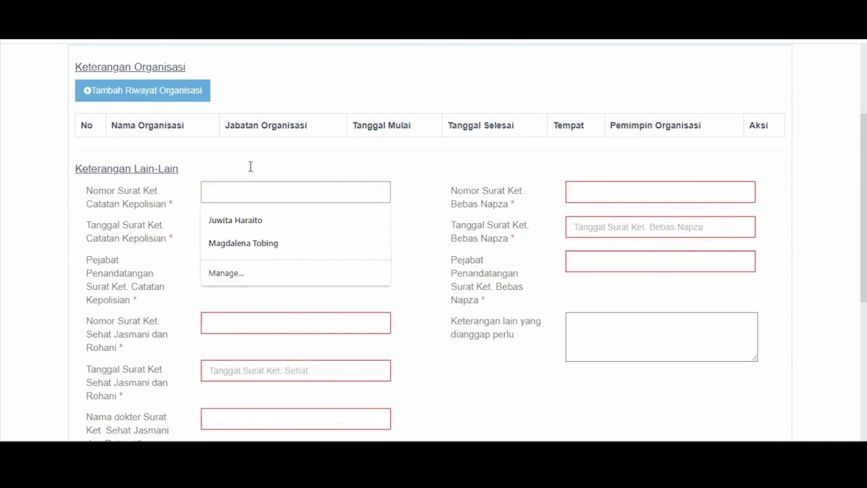
text(128379871139723)
key(Tab)
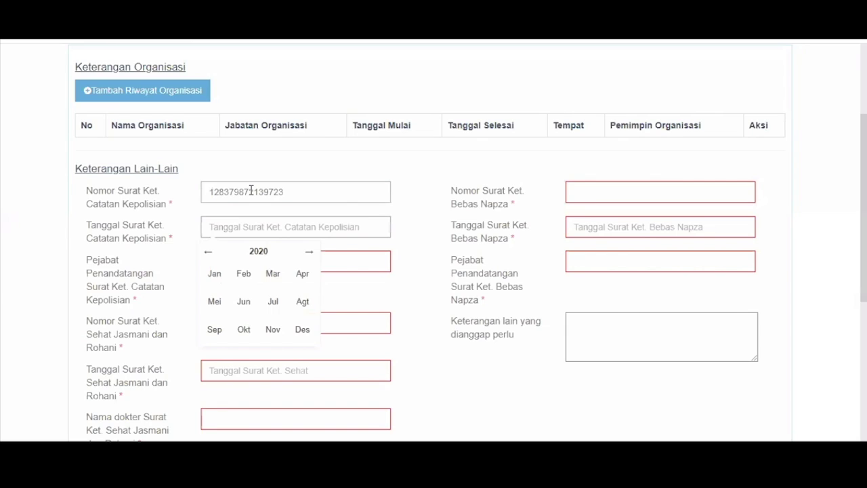
click(240, 300)
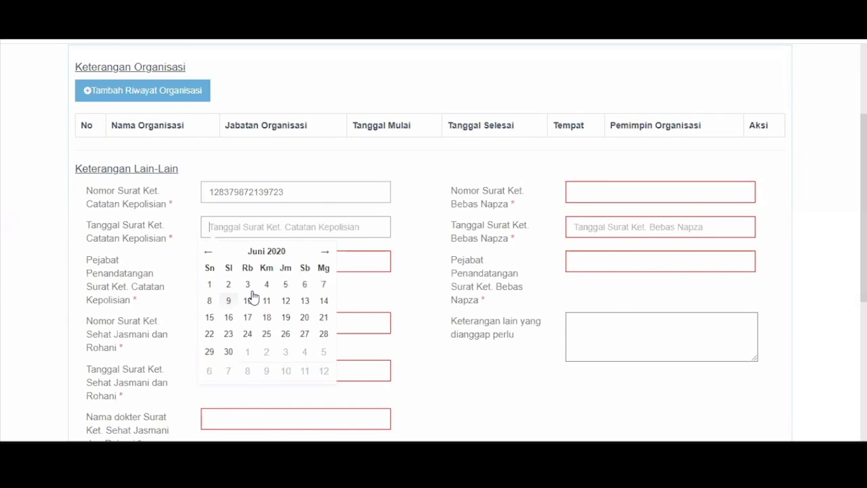
click(248, 290)
click(261, 257)
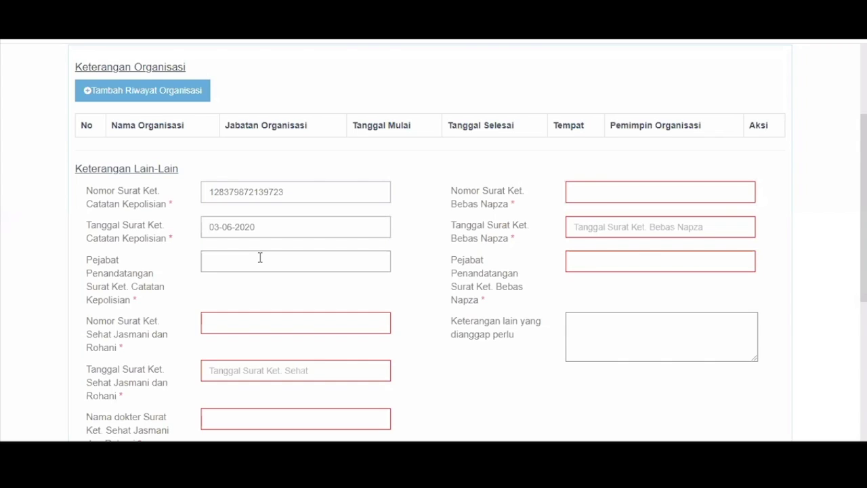
text(pejabat)
Step: Fill the health certificate number, date 23-07-2020 and doctor field
key(Tab)
text(98234956214)
key(Tab)
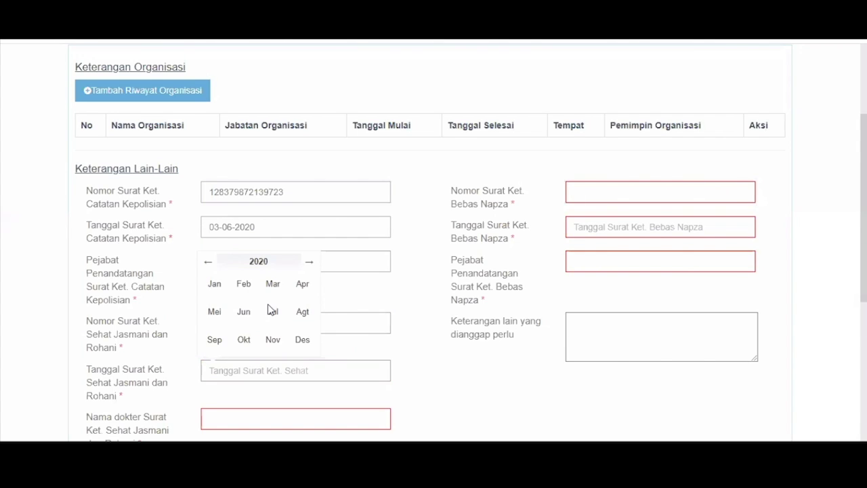
click(271, 310)
scroll(247, 364, down, 1)
click(248, 365)
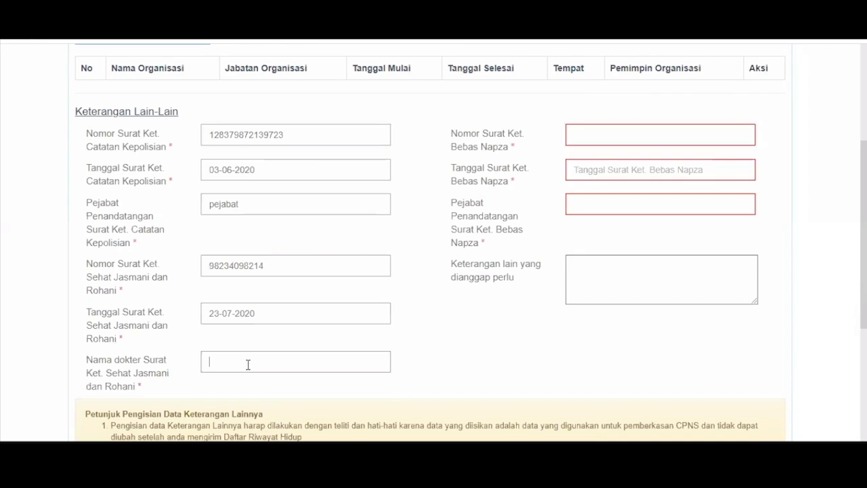
text(92389349743)
click(626, 132)
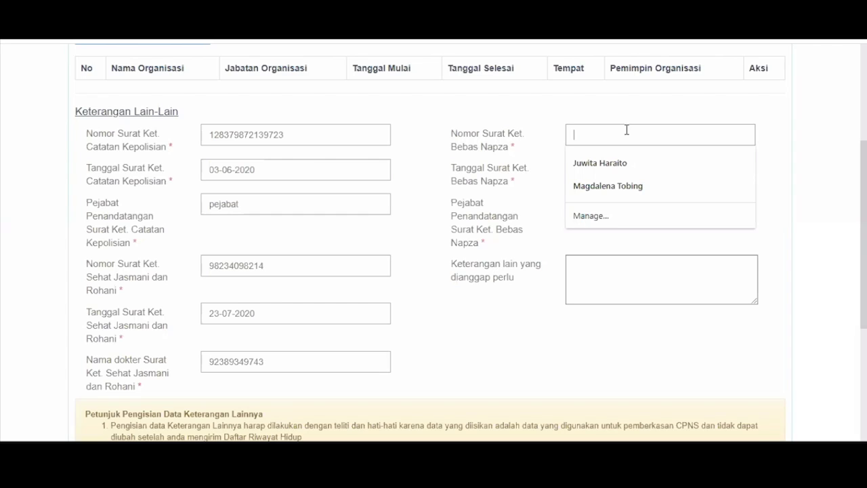
Step: Fill the Bebas Napza certificate number, date 04-05-2020 and official 'pejabat'
text(28)
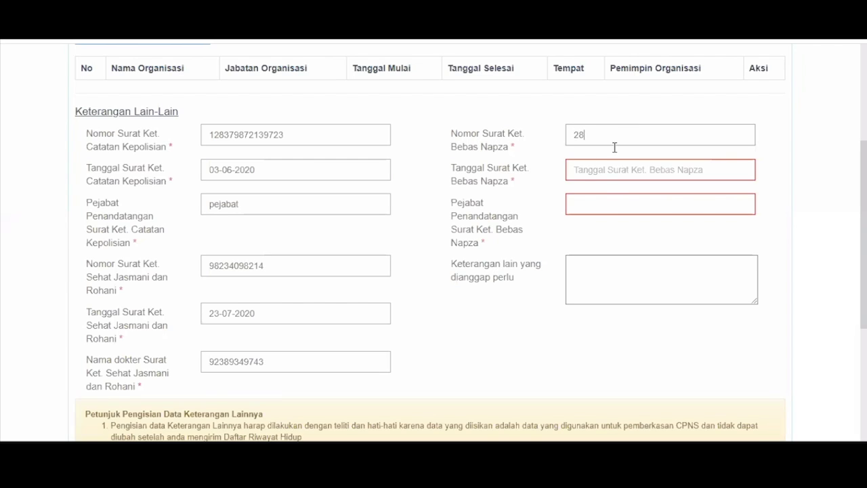
text(309280982)
click(603, 175)
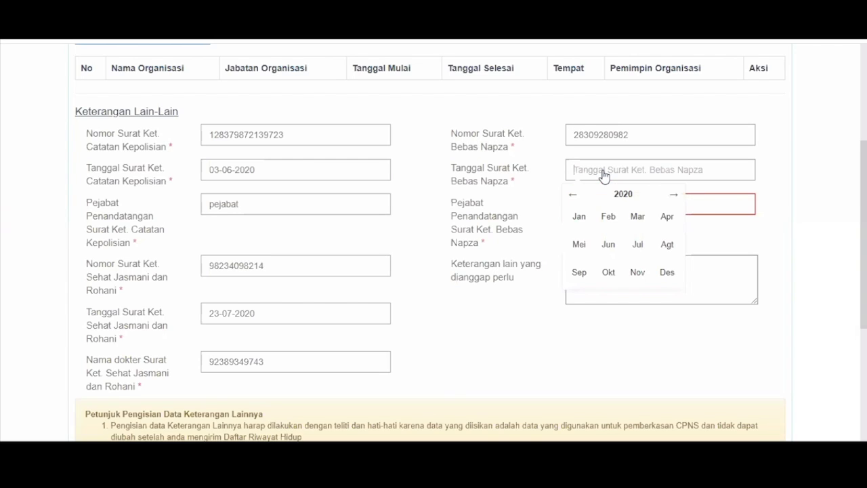
click(579, 216)
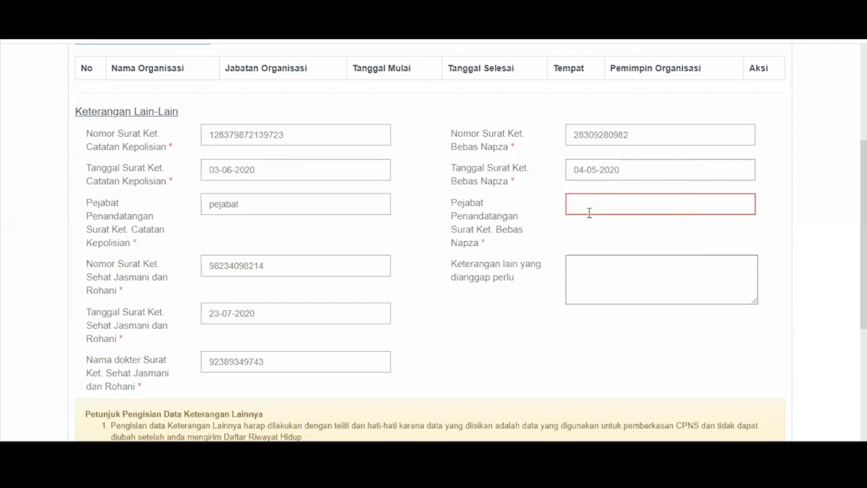
click(589, 211)
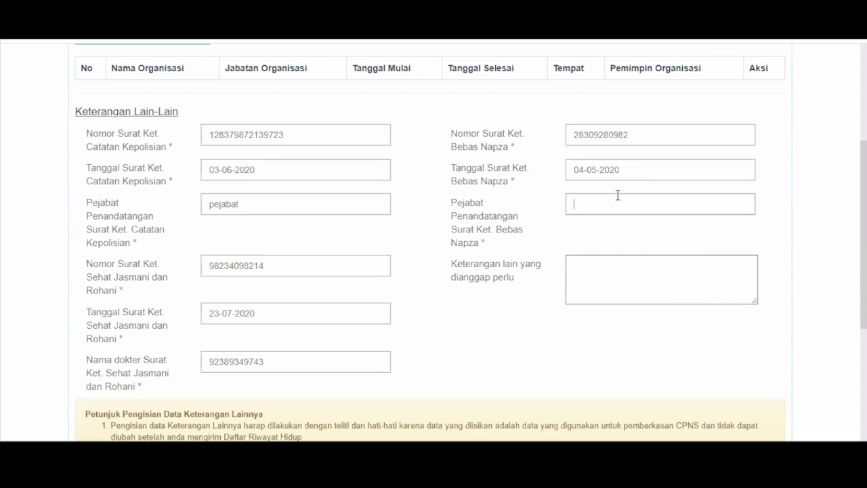
text(pejabat)
Step: Answer the CAPTCHA and save the page to continue to Unggah Dokumen
scroll(618, 195, down, 3)
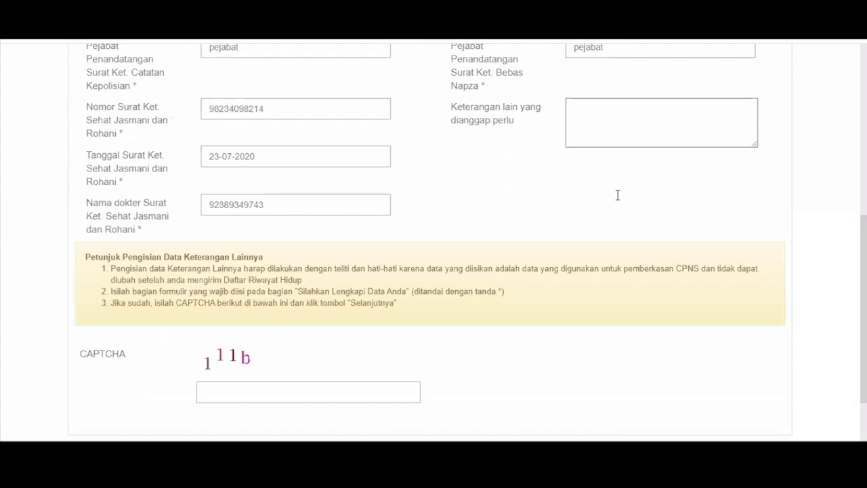
scroll(618, 196, down, 1)
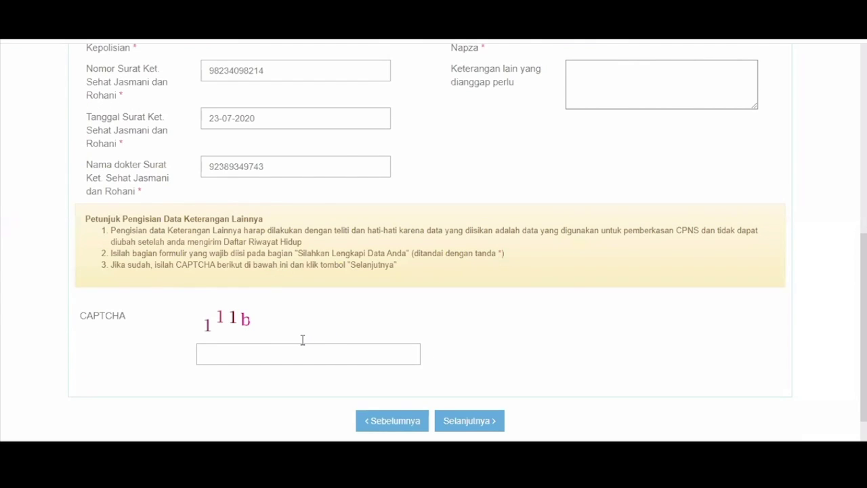
click(303, 347)
text(111b)
click(483, 419)
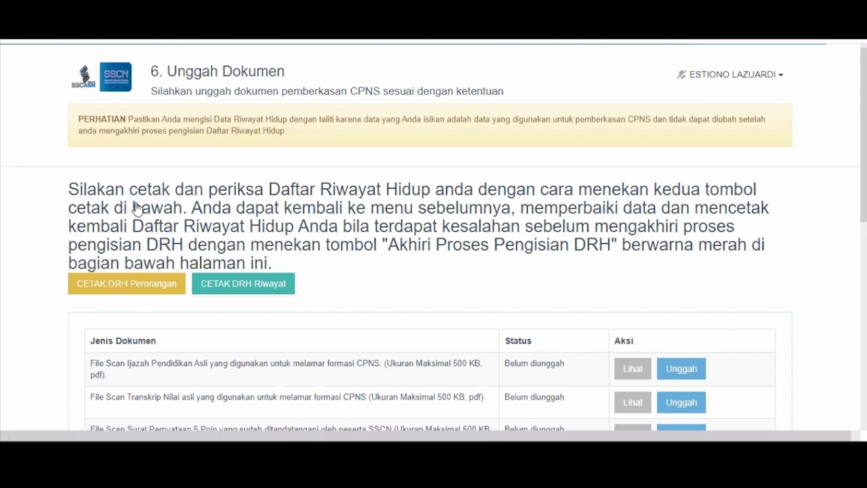
Step: Generate the DRH Perorangan PDF, open it from the download bar, scroll through it, and close it
scroll(313, 216, down, 1)
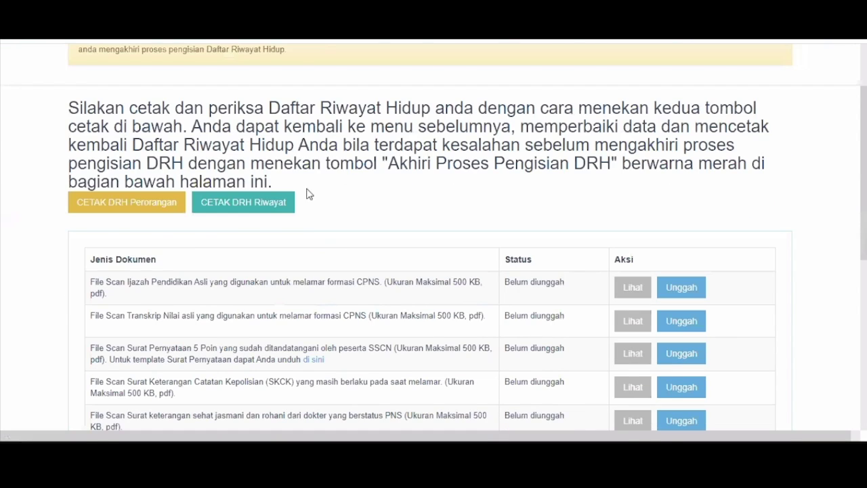
click(143, 212)
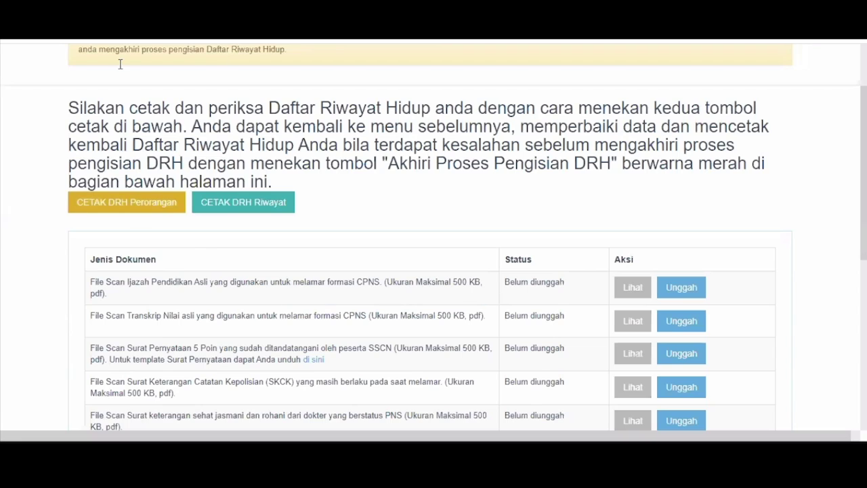
click(88, 423)
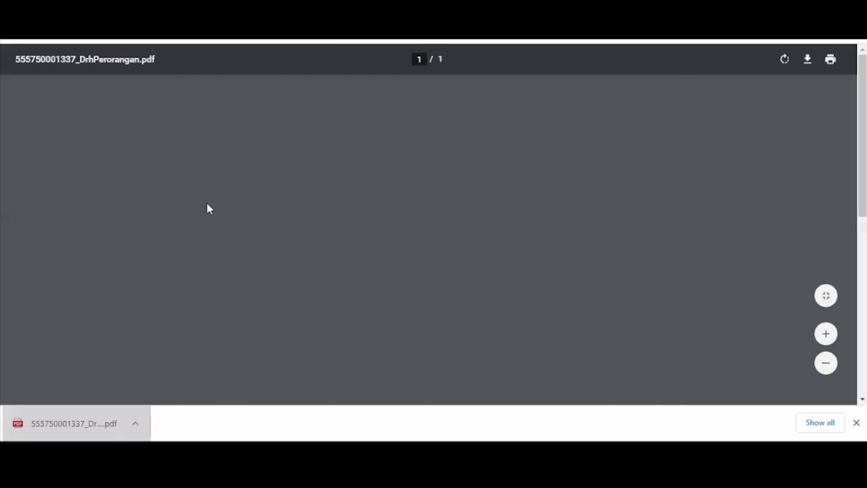
scroll(368, 251, down, 1)
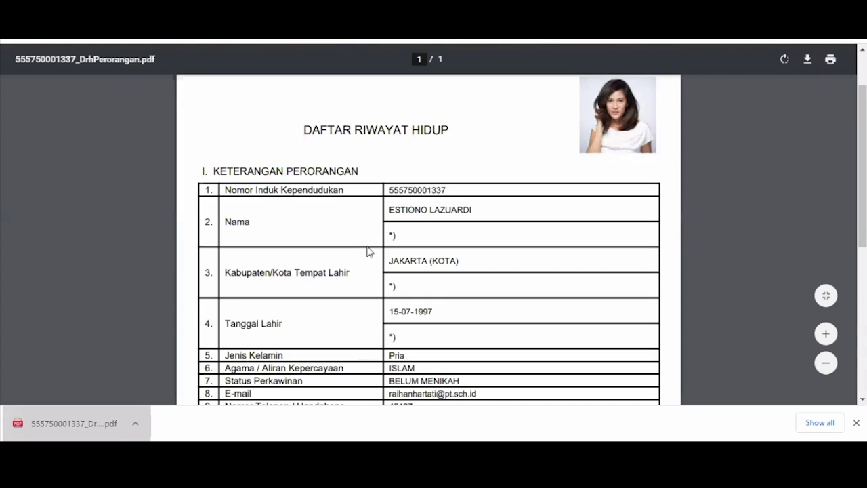
scroll(367, 251, down, 3)
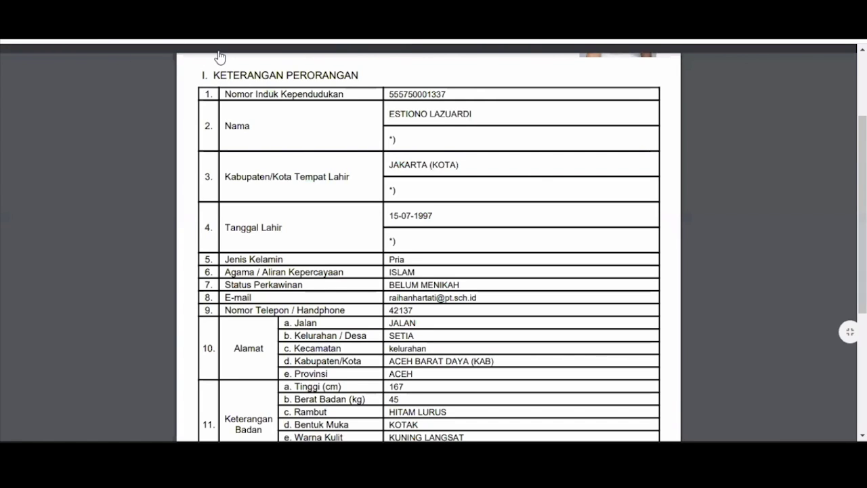
key(ctrl+w)
scroll(366, 225, up, 3)
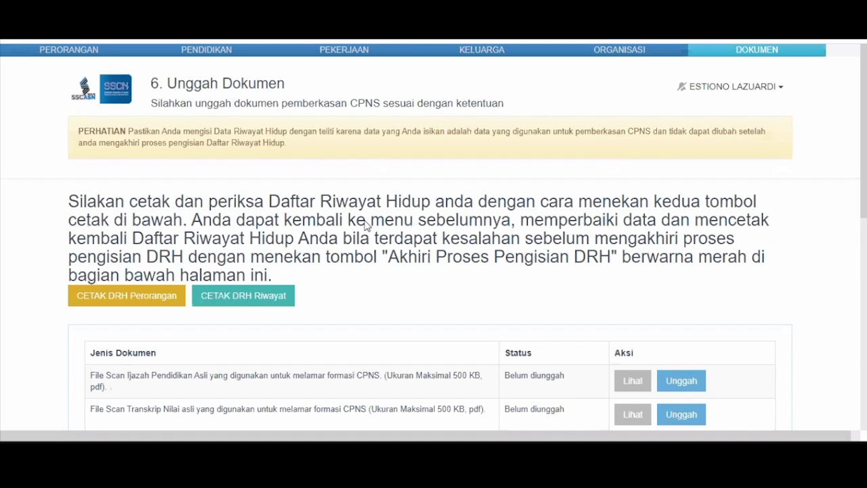
Step: Generate the DRH Riwayat PDF and scroll through it to the Riwayat Keluarga table, then close it
click(230, 295)
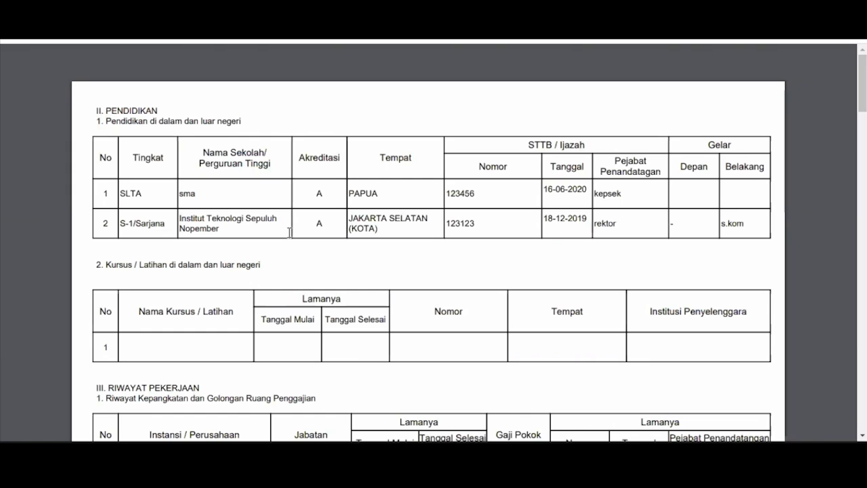
scroll(352, 222, down, 1)
scroll(351, 222, down, 3)
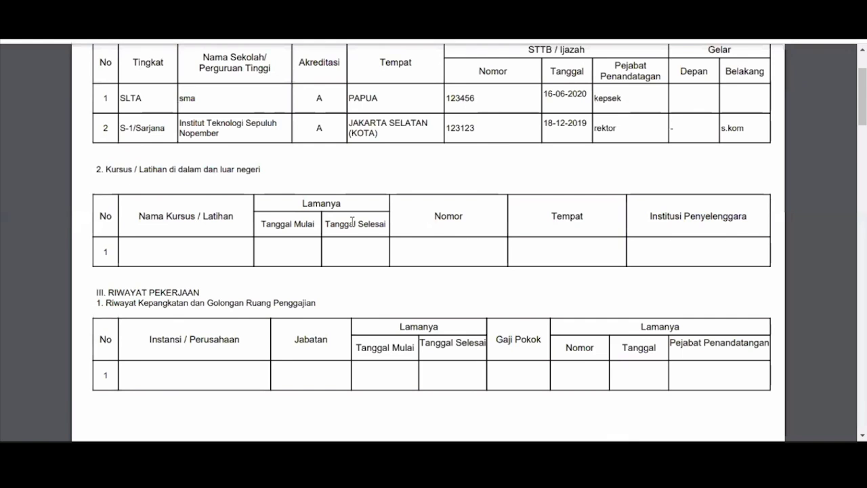
scroll(351, 223, down, 3)
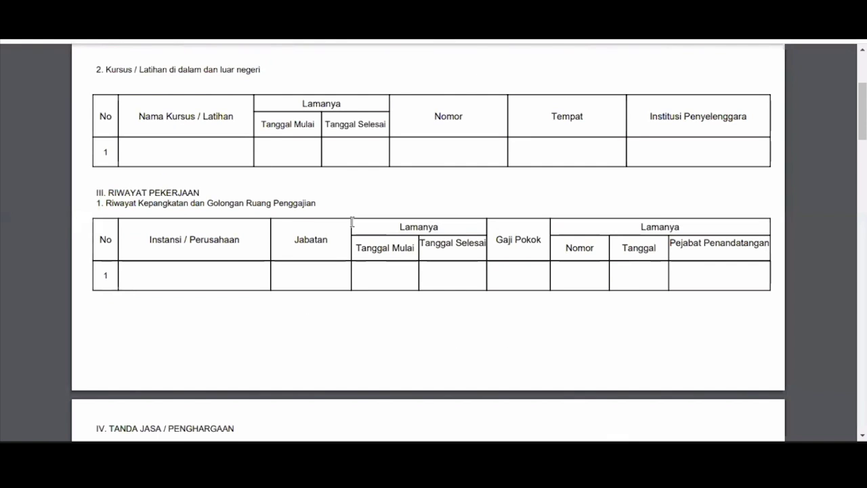
scroll(352, 222, down, 5)
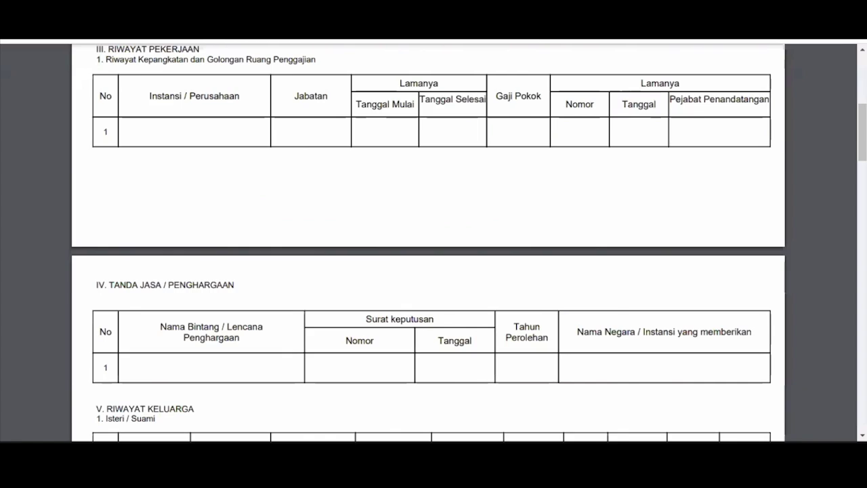
scroll(351, 223, down, 7)
scroll(434, 239, down, 1)
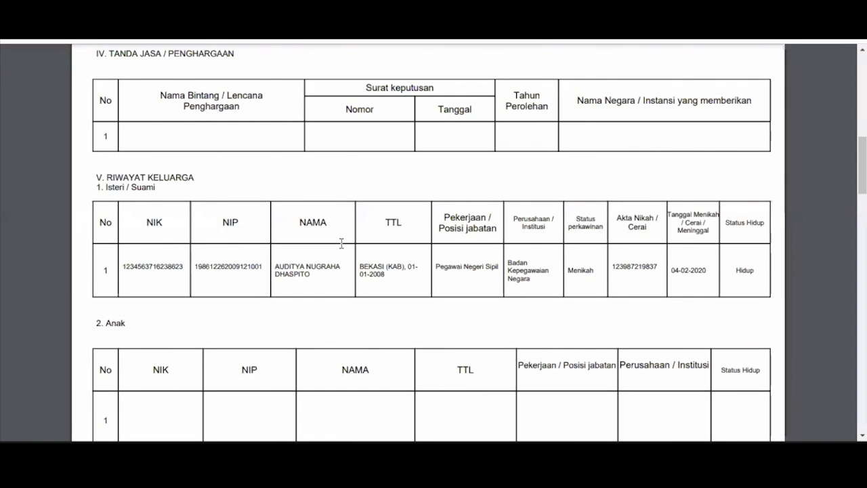
key(ctrl+w)
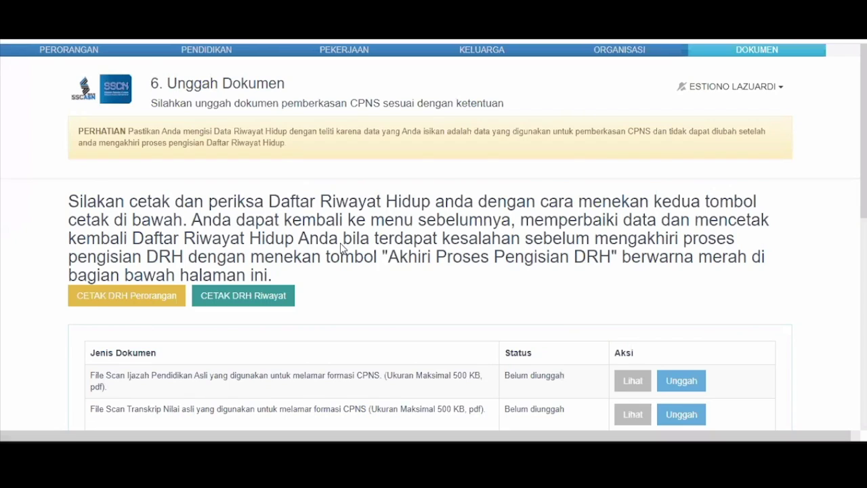
scroll(517, 204, down, 4)
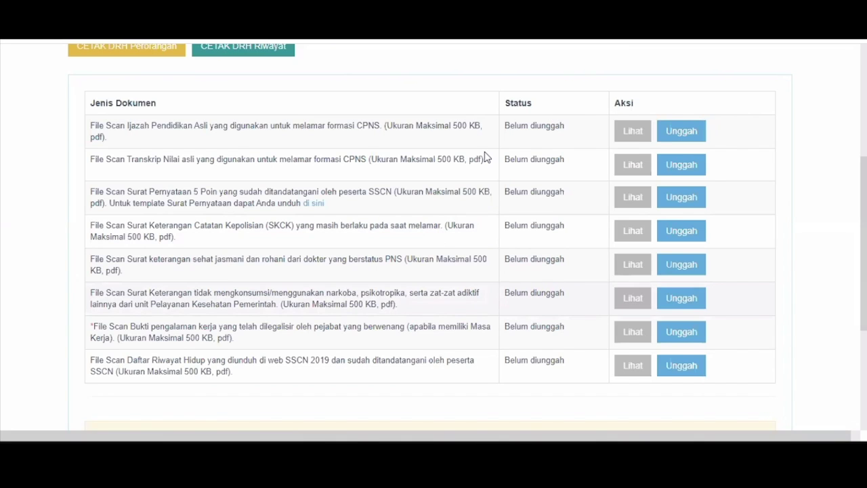
scroll(485, 157, down, 3)
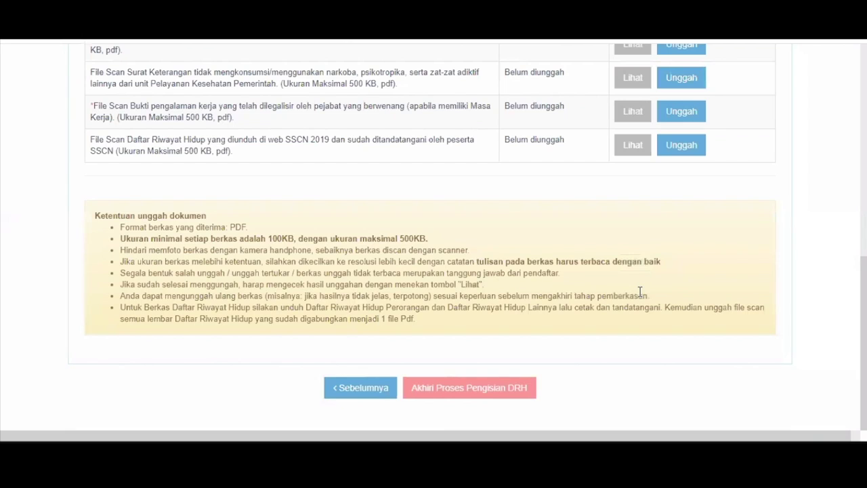
scroll(670, 108, up, 3)
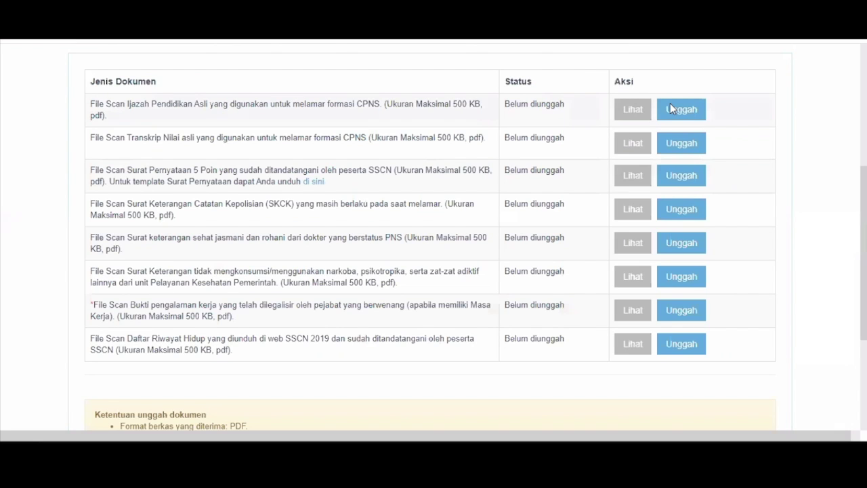
Step: Upload IJAZAH.pdf as the diploma scan
click(681, 109)
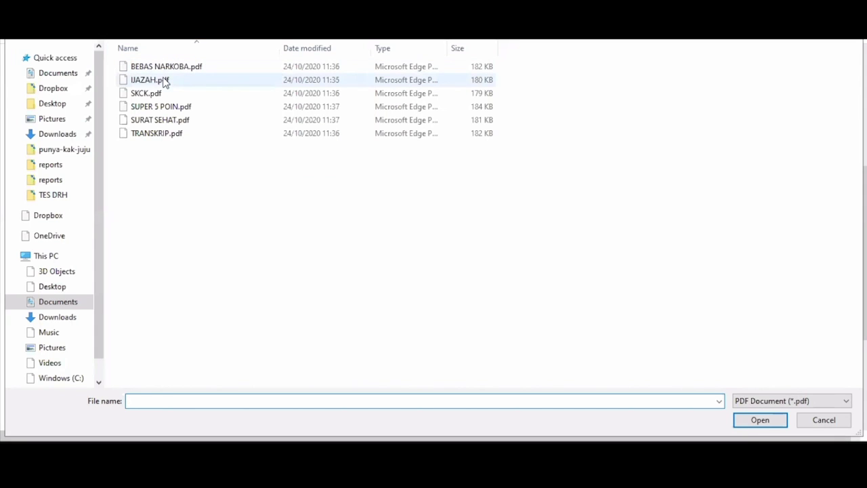
click(164, 80)
double_click(165, 80)
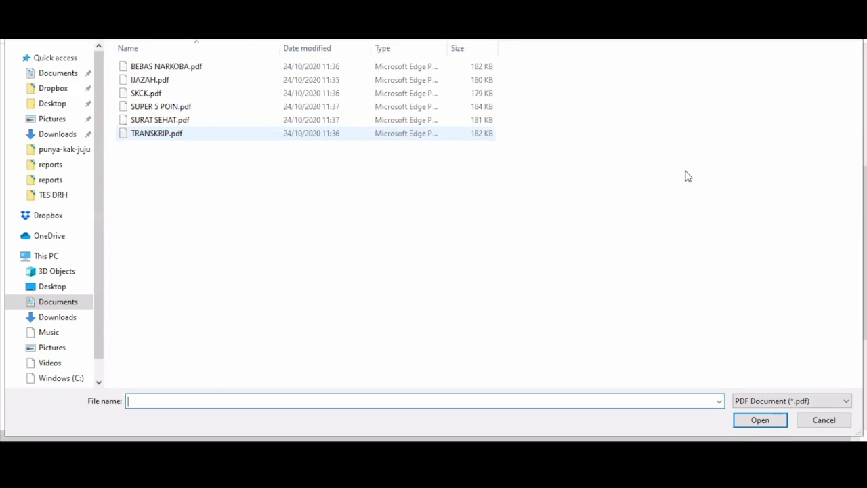
Step: Upload TRANSKRIP.pdf as the transcript scan
key(Escape)
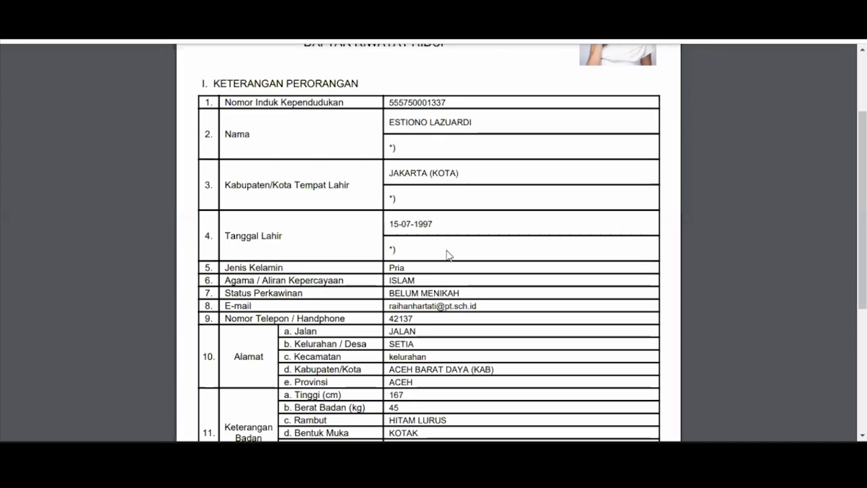
scroll(447, 255, down, 3)
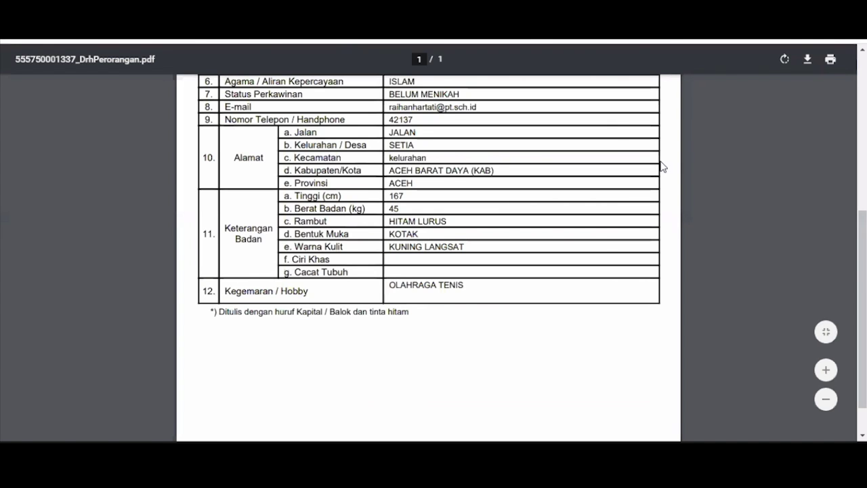
key(ctrl+w)
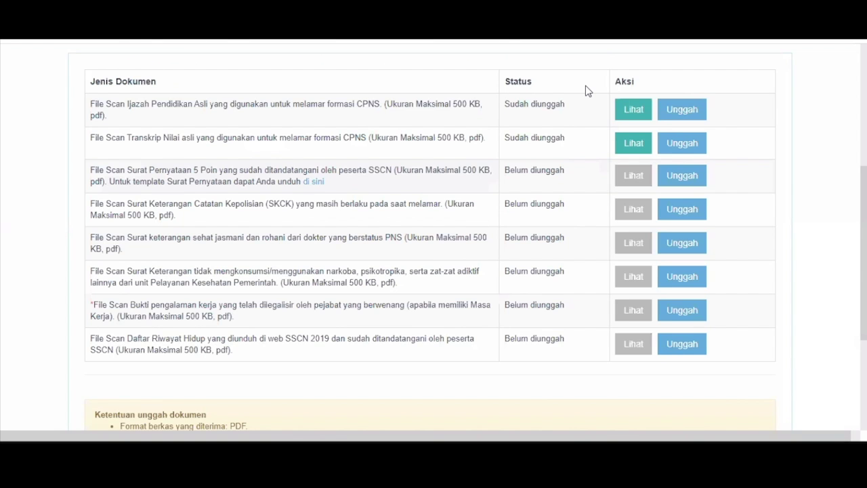
Step: Upload SUPER 5 POIN.pdf as the five-point statement letter scan
click(687, 176)
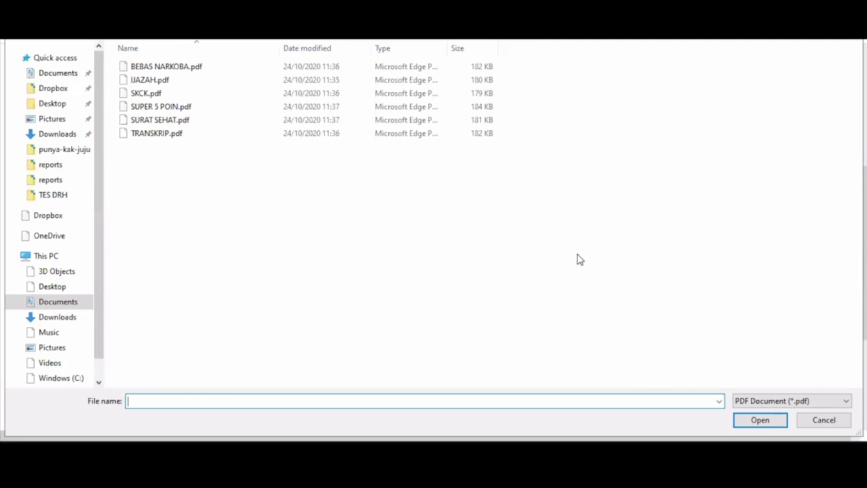
click(816, 422)
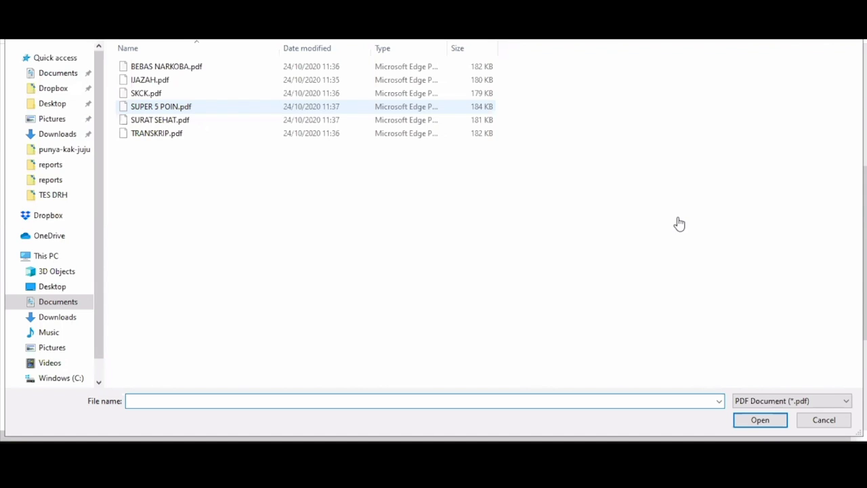
double_click(311, 122)
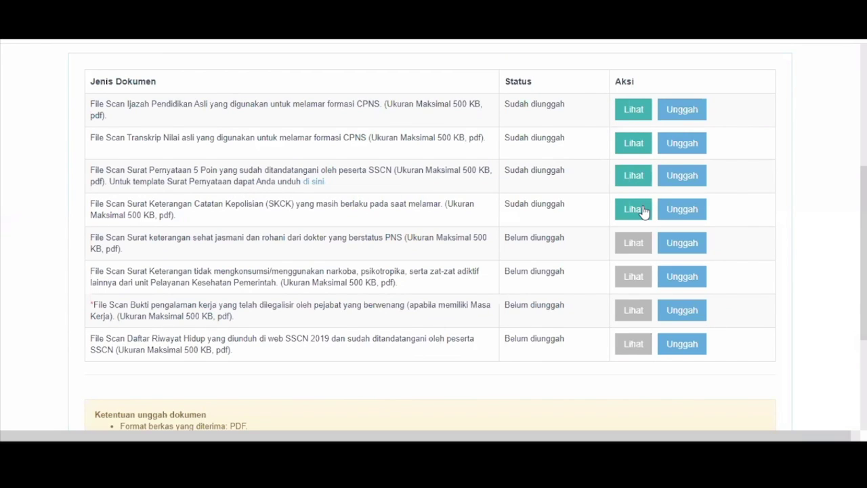
Step: Upload SKCK.pdf as the police record and SURAT SEHAT.pdf as the health certificate
click(643, 212)
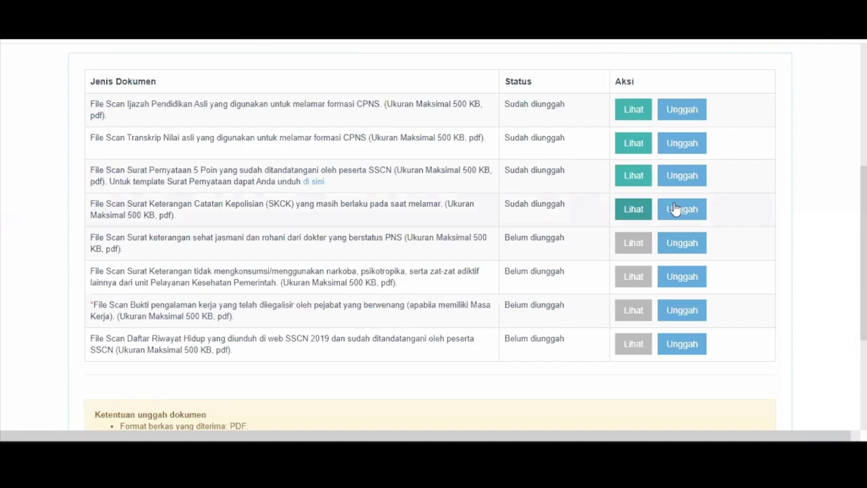
click(131, 107)
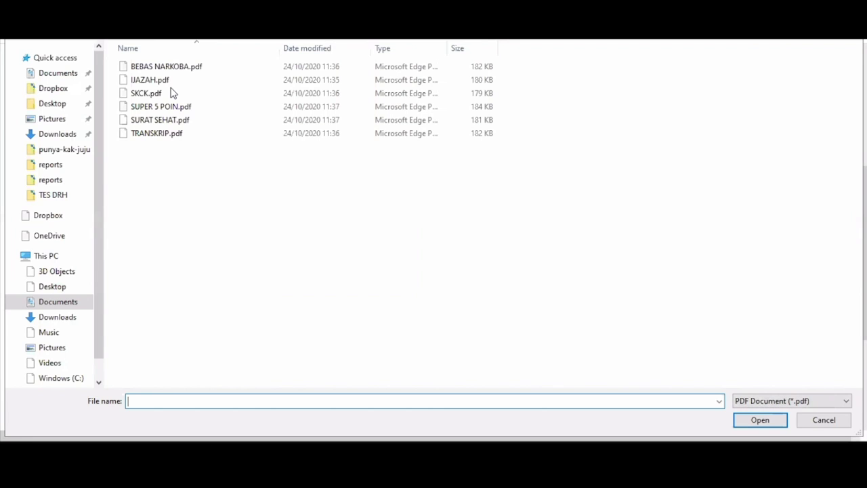
click(172, 93)
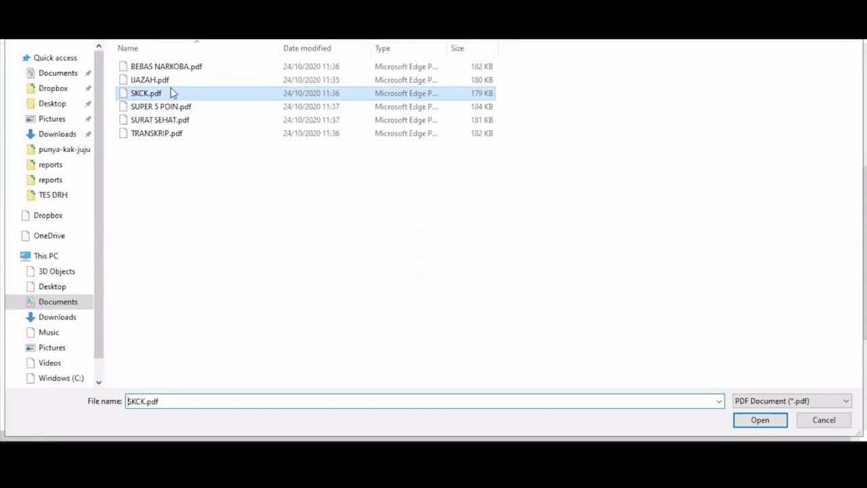
key(Return)
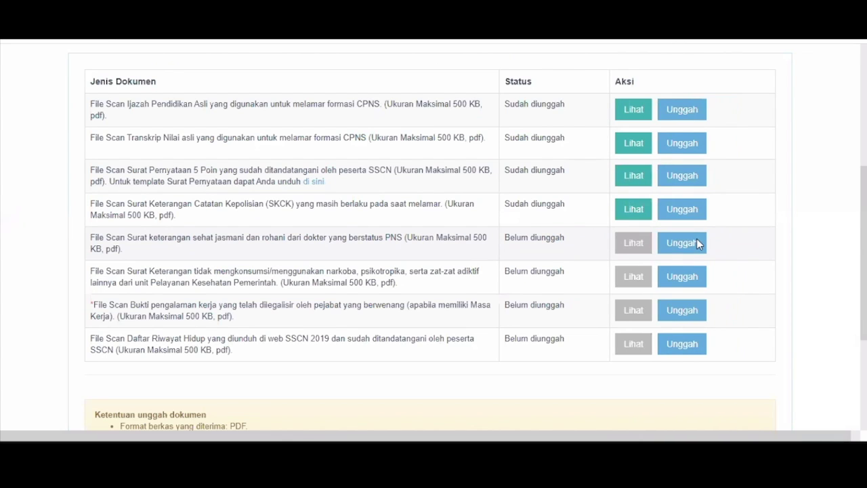
click(697, 239)
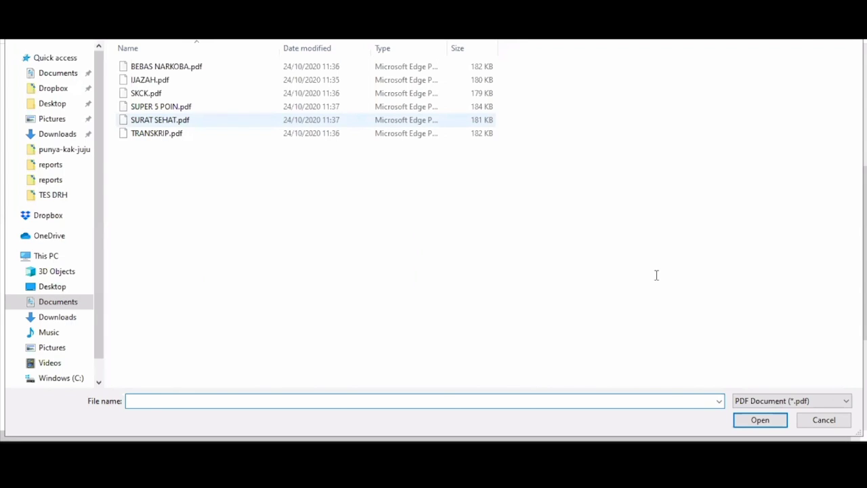
key(Escape)
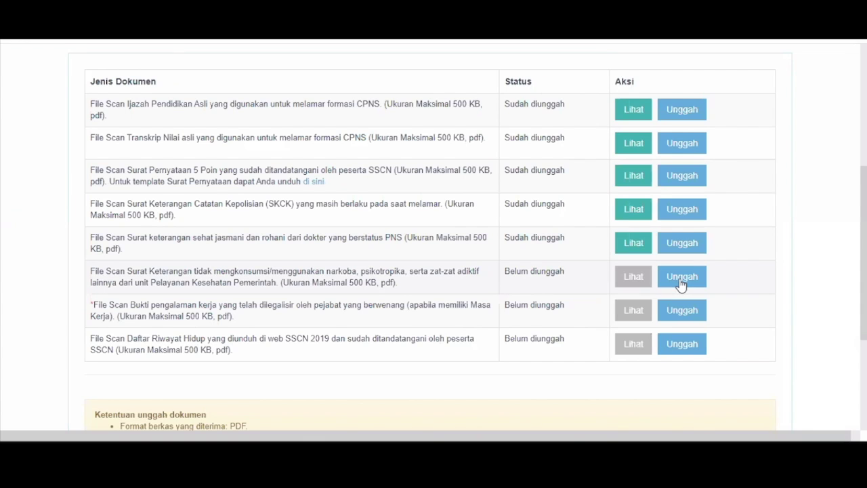
Step: Upload BEBAS NARKOBA.pdf as the drug-free certificate, leaving the work-experience proof empty
click(681, 283)
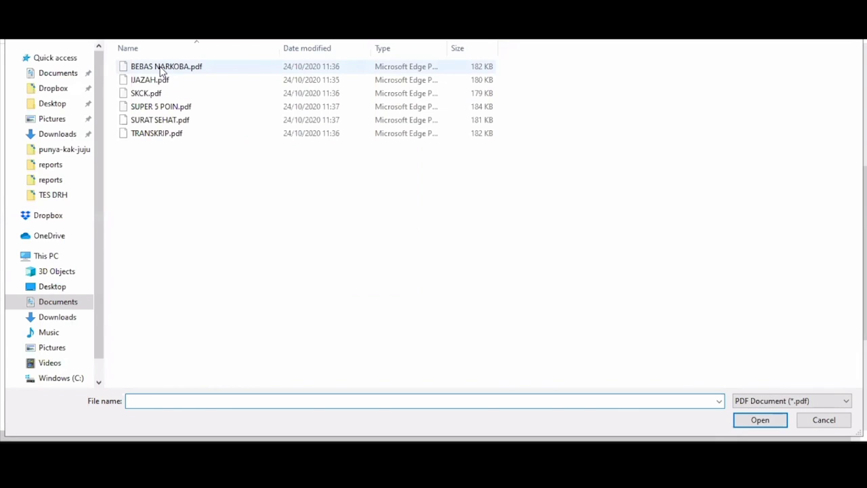
click(161, 67)
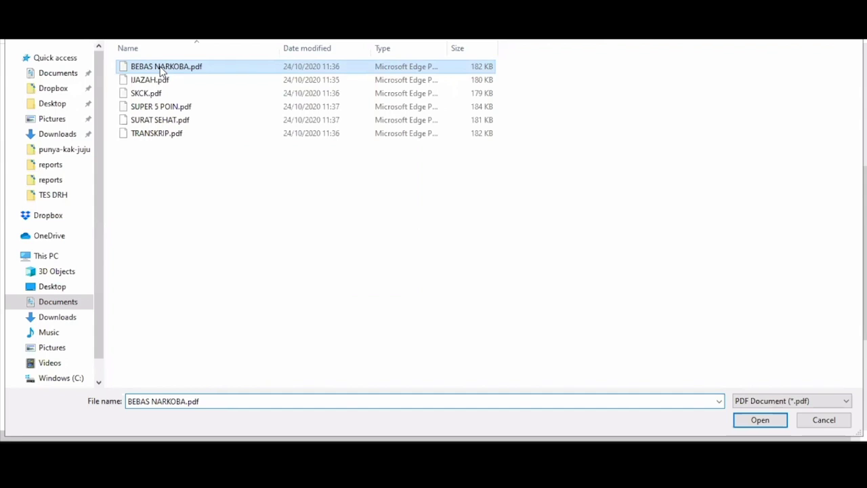
key(Return)
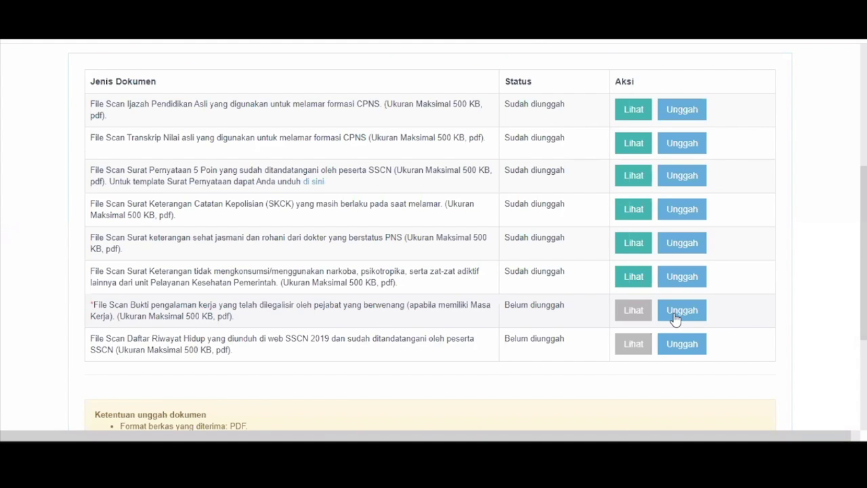
click(676, 316)
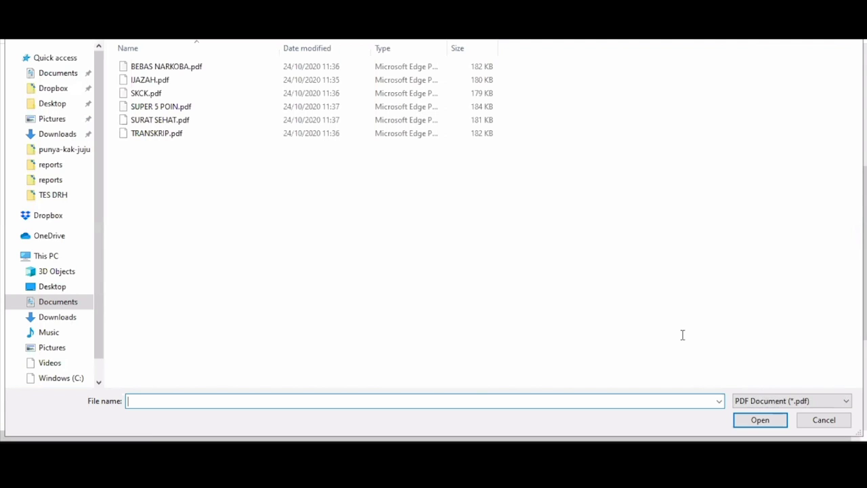
key(Escape)
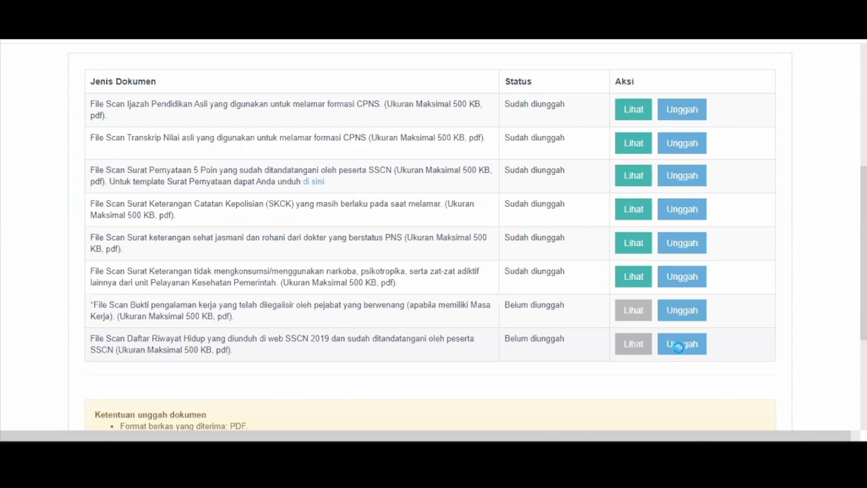
Step: Upload BEBAS NARKOBA.pdf into the signed Daftar Riwayat Hidup row
click(312, 182)
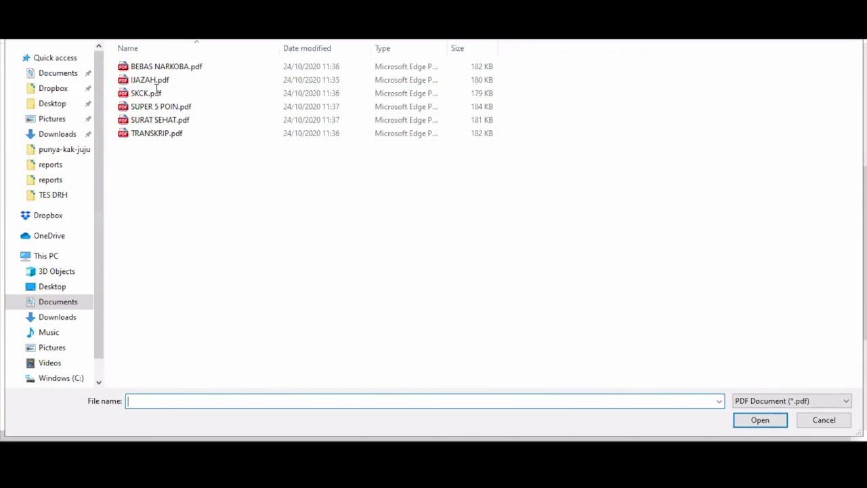
click(193, 66)
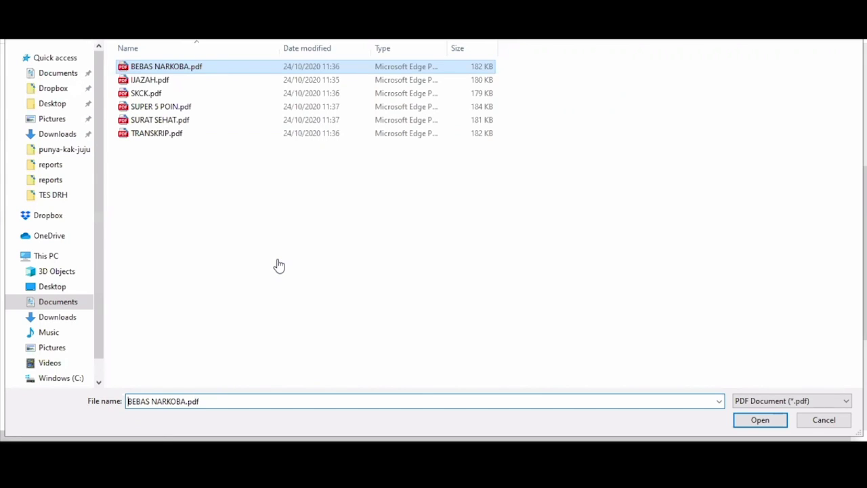
key(Return)
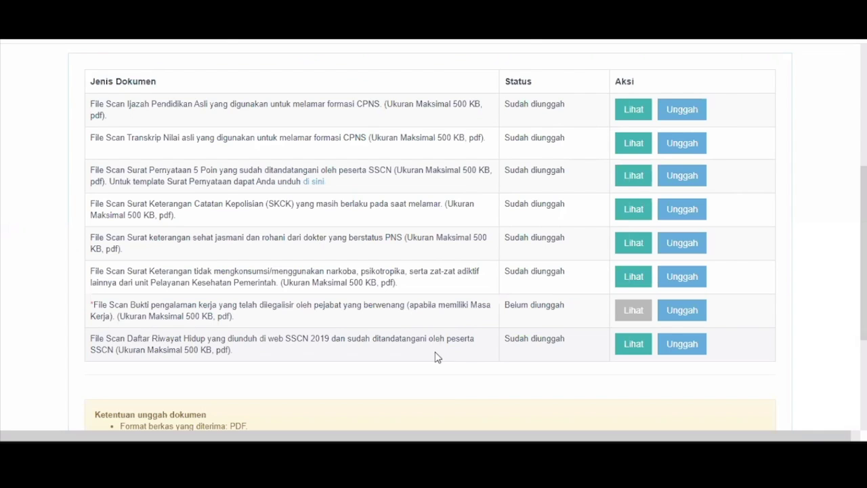
scroll(471, 392, down, 3)
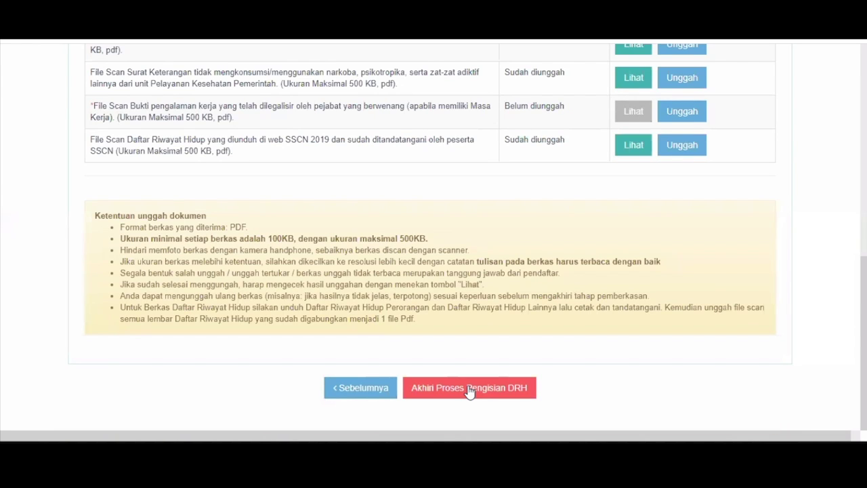
Step: End the Daftar Riwayat Hidup filling and confirm Ya in the Peringatan warning
click(470, 391)
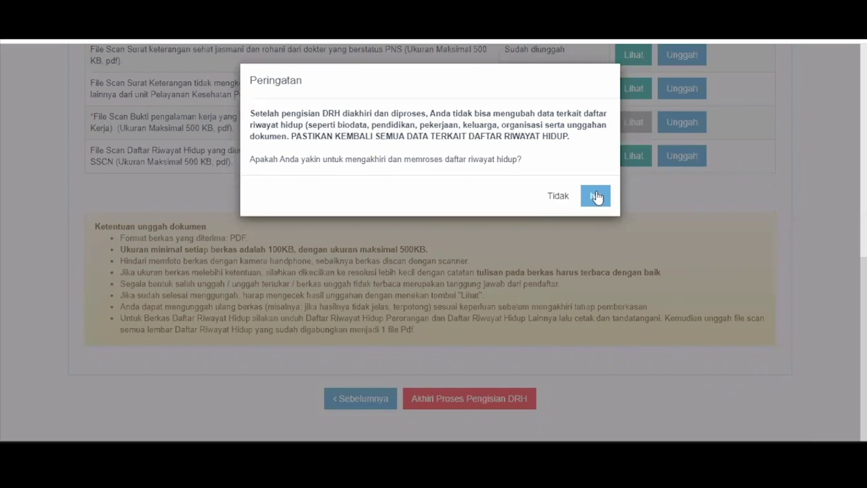
click(489, 248)
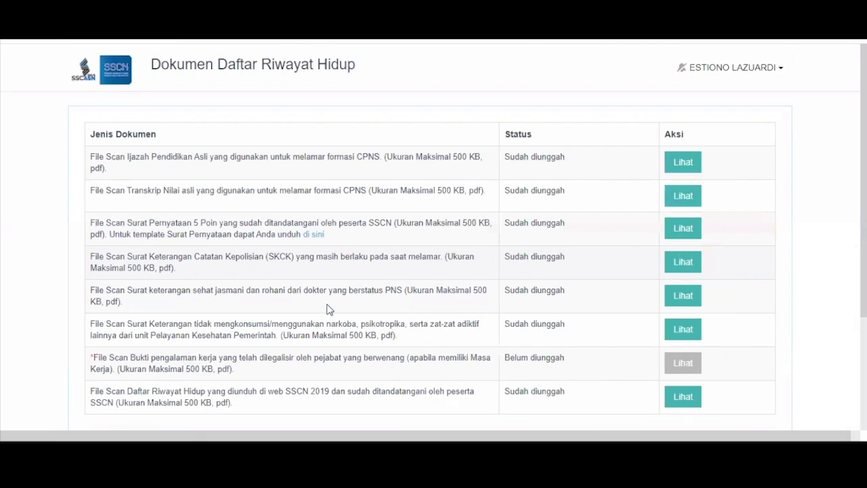
Step: Review the submitted document list, view the signed CV file, then return to the SSCN 2019 login page
scroll(498, 252, down, 3)
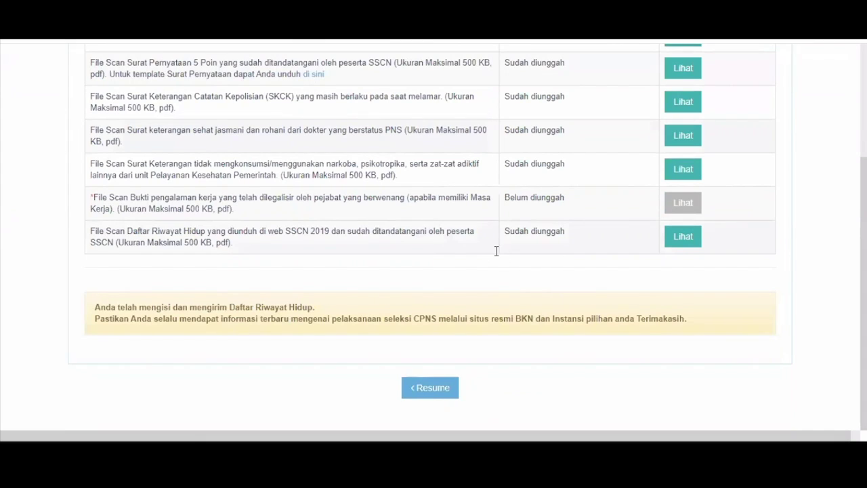
scroll(496, 251, up, 3)
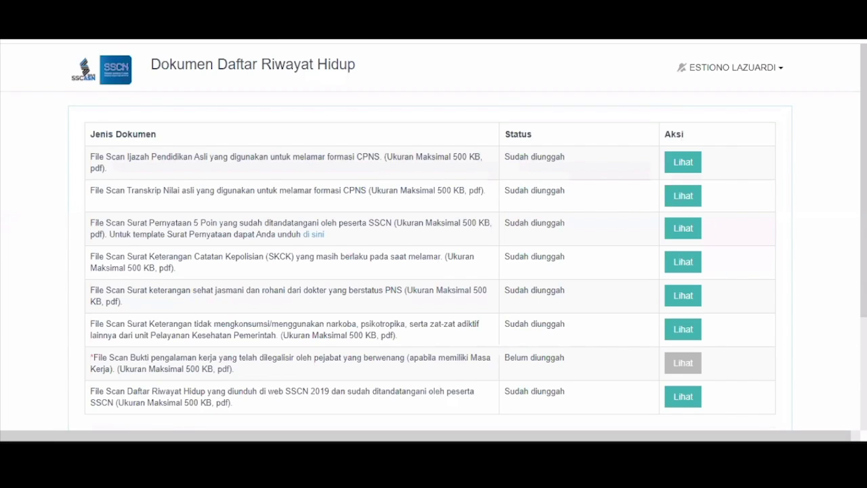
scroll(460, 218, down, 3)
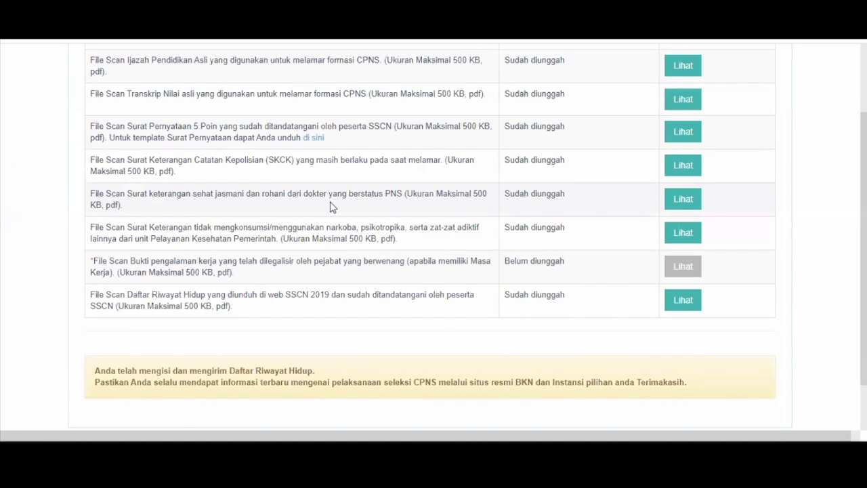
click(682, 305)
scroll(420, 213, down, 1)
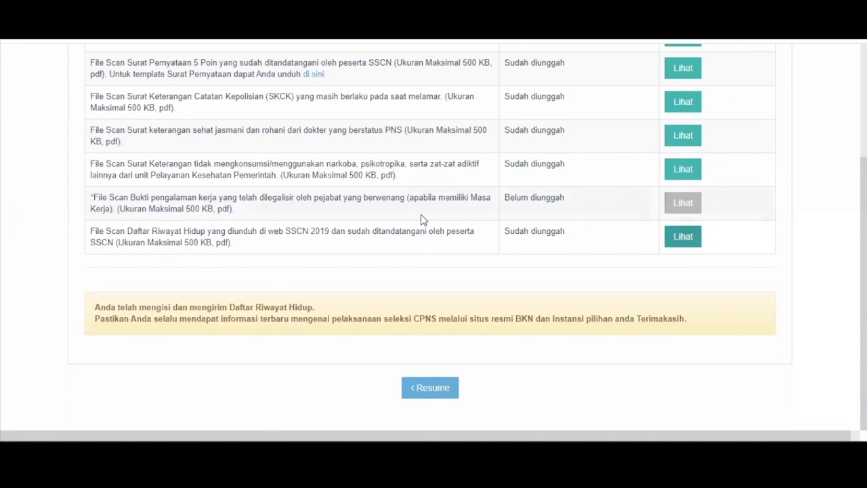
scroll(420, 215, up, 2)
scroll(389, 133, up, 1)
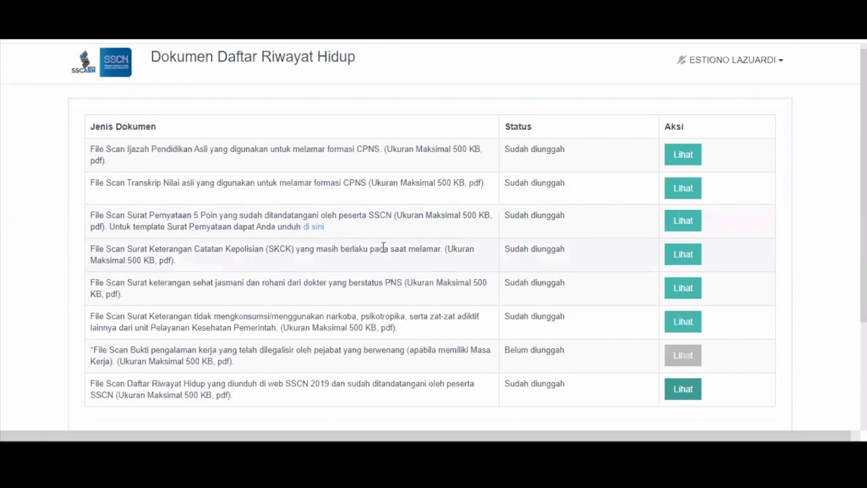
scroll(390, 177, up, 1)
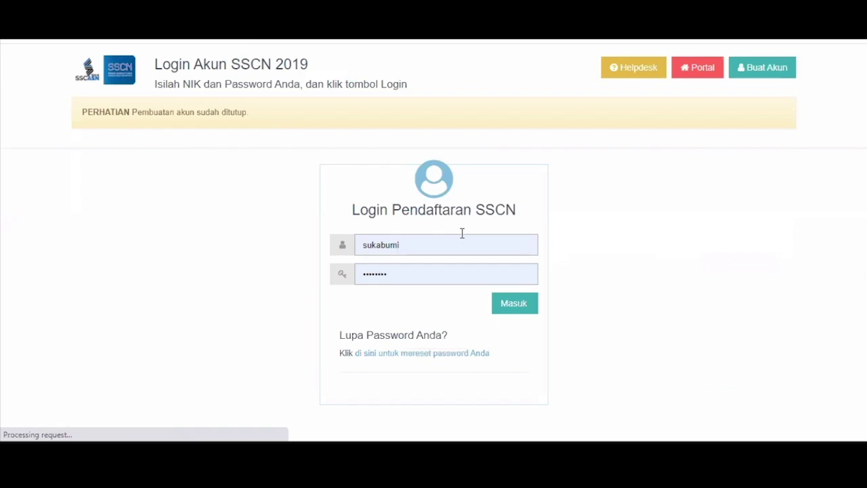
Step: Sign in with the other applicant's NIK and password
key(BackSpace)
key(BackSpace)
key(BackSpace)
key(BackSpace)
key(BackSpace)
key(BackSpace)
key(BackSpace)
key(BackSpace)
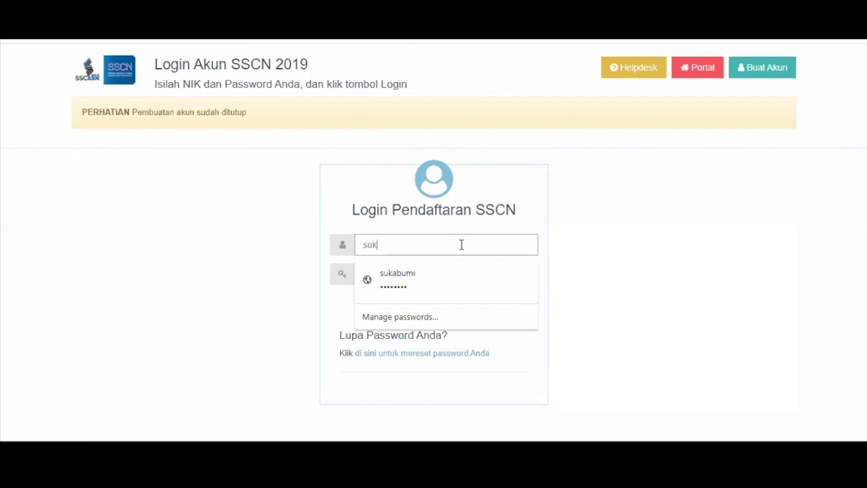
text(1111)
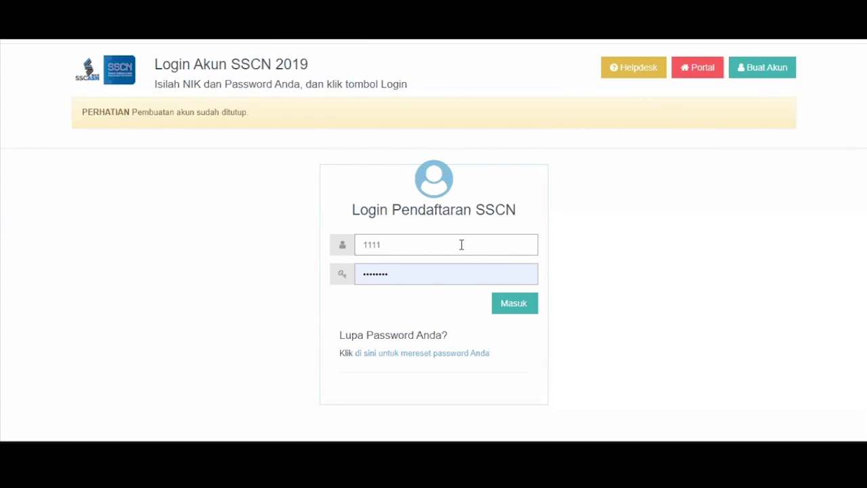
text(1111)
key(BackSpace)
key(BackSpace)
key(BackSpace)
key(BackSpace)
key(BackSpace)
key(BackSpace)
key(BackSpace)
key(BackSpace)
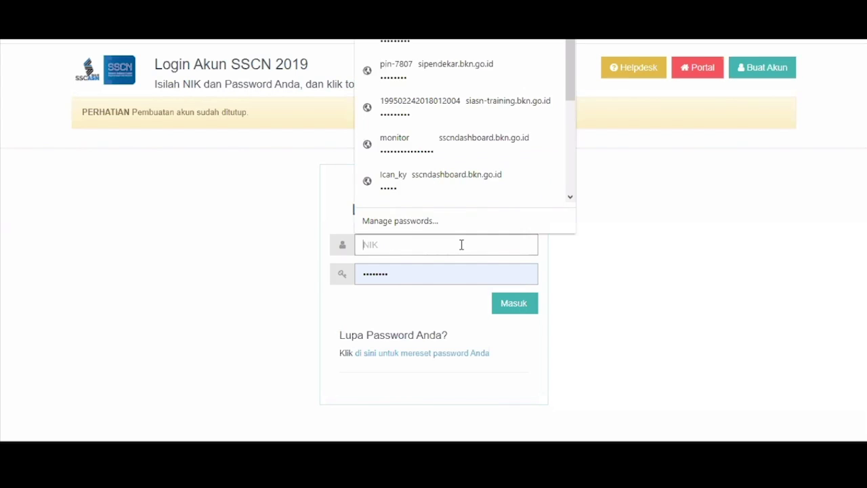
text(1111111)
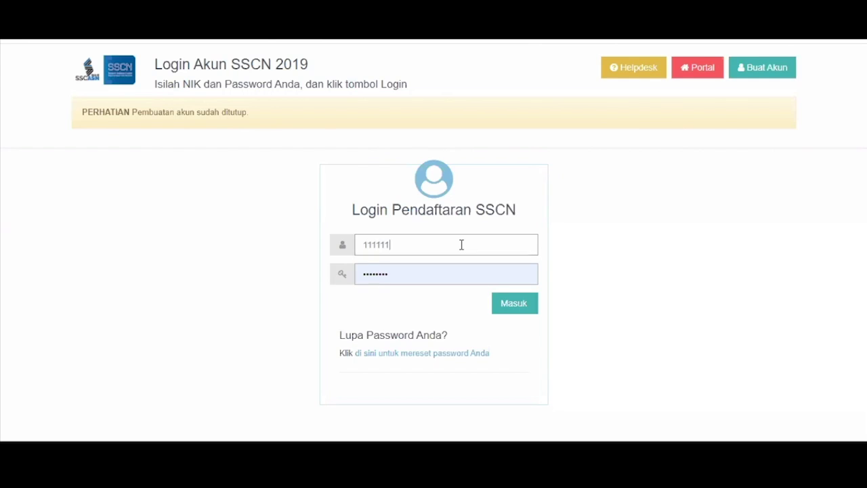
text(111)
key(Tab)
text(11111111)
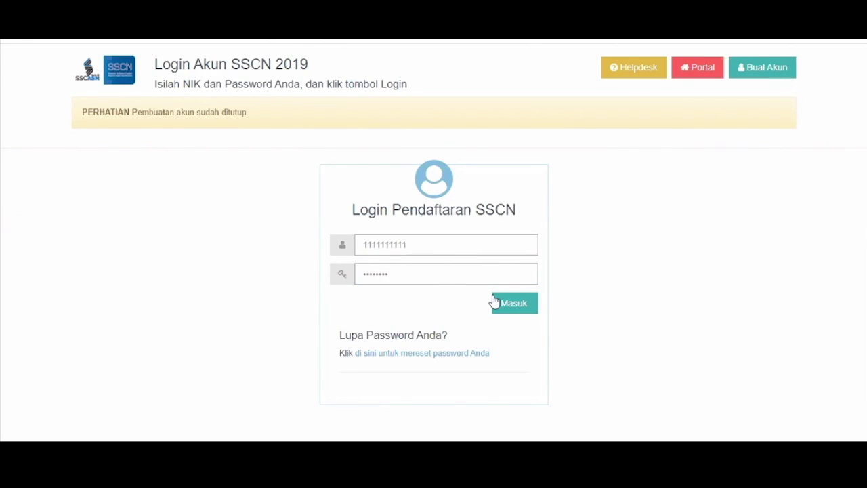
click(495, 303)
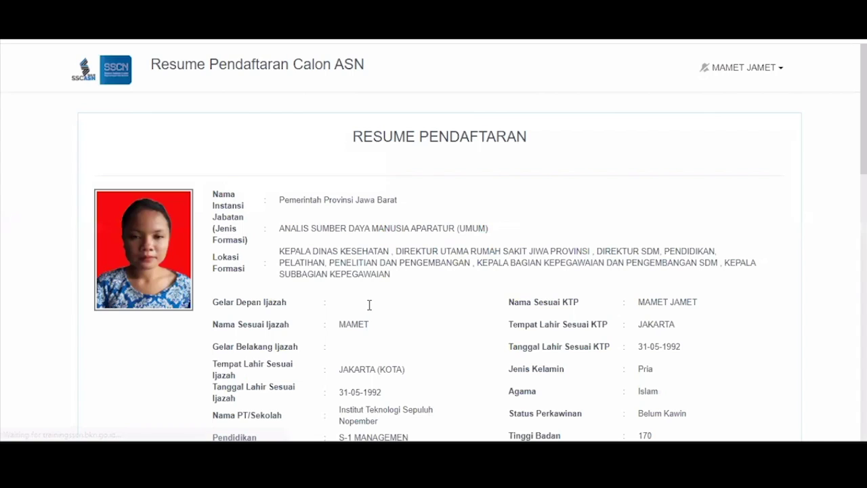
Step: Open the AJUKAN SANGGAH objection form and browse the Perihal Sanggah options
scroll(468, 283, down, 10)
scroll(467, 287, down, 1)
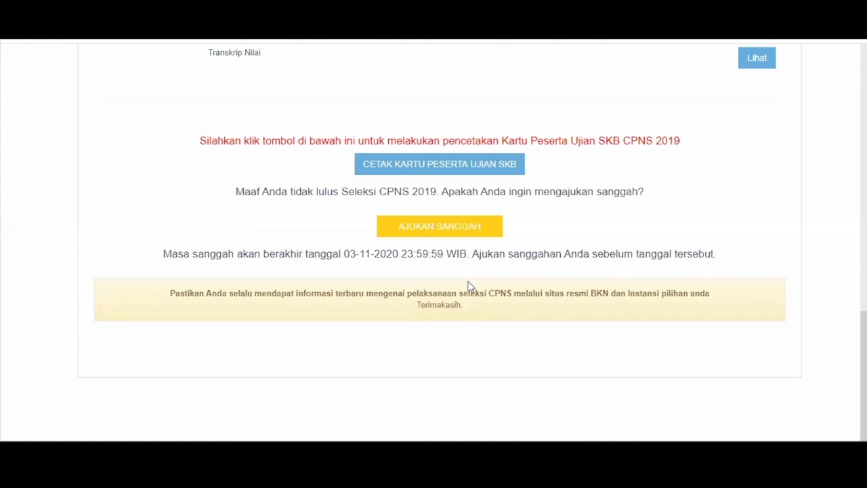
click(447, 229)
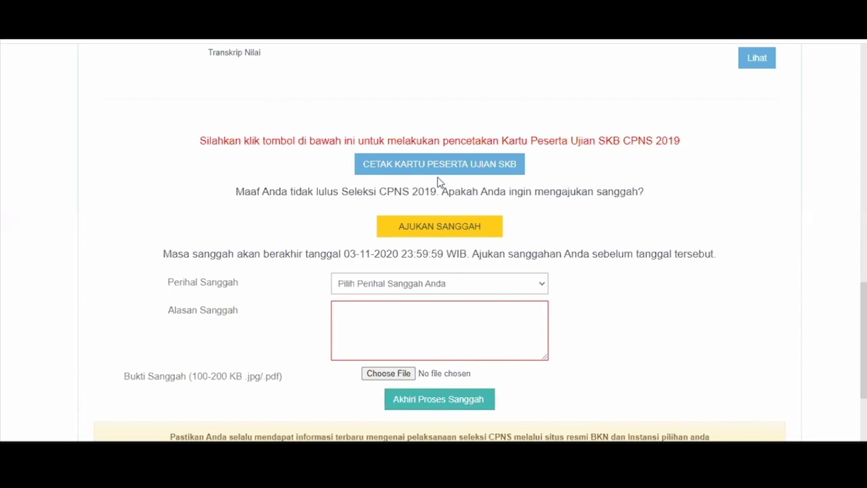
scroll(437, 181, down, 2)
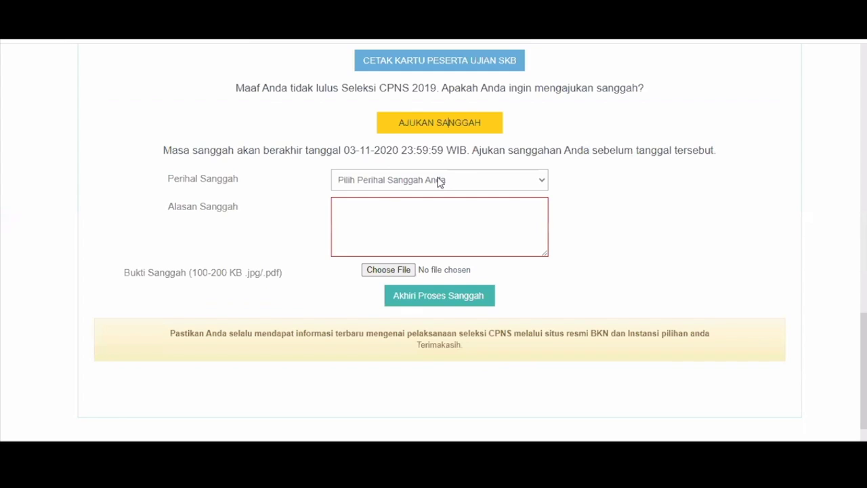
click(439, 180)
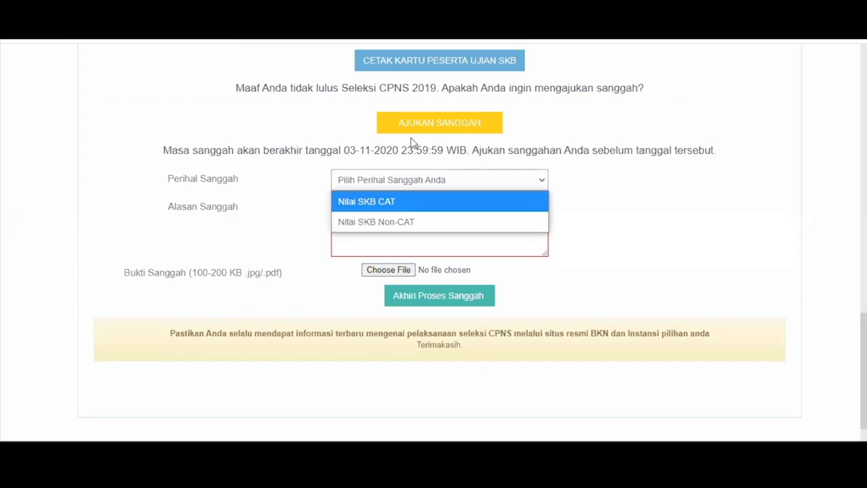
click(393, 173)
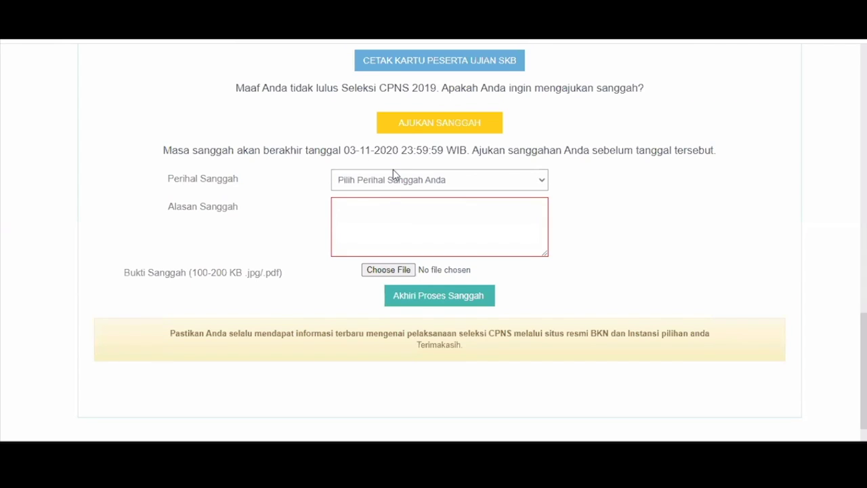
click(397, 179)
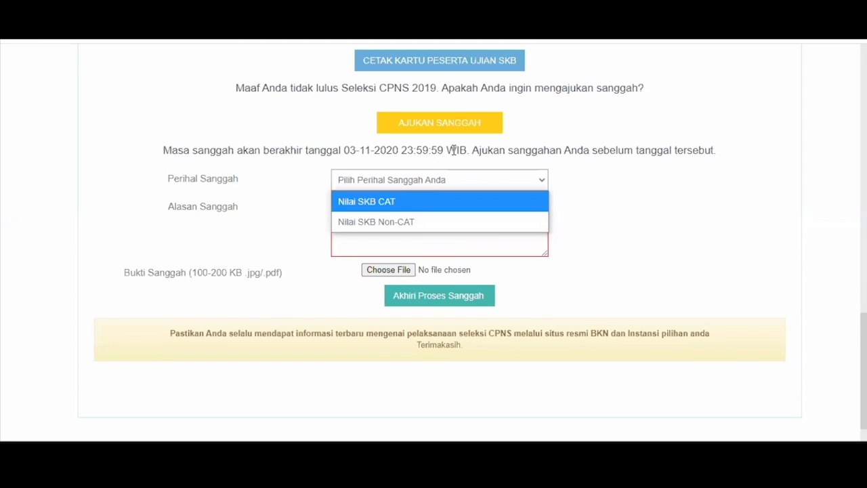
click(453, 150)
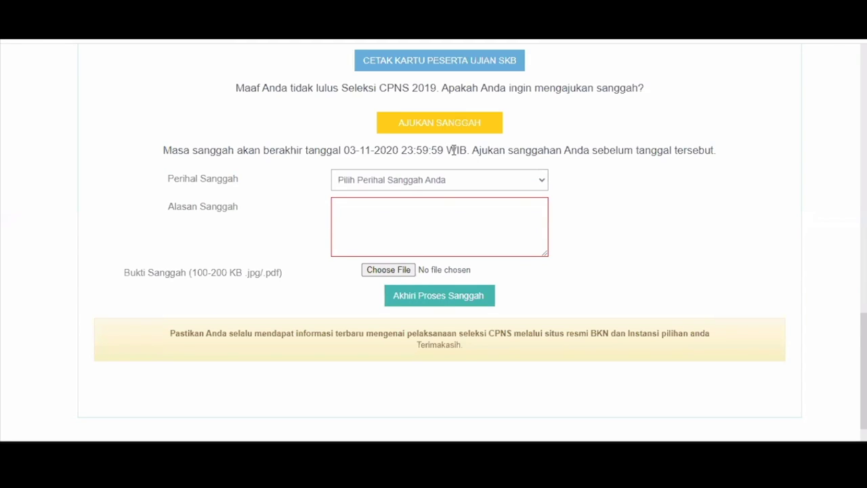
click(445, 179)
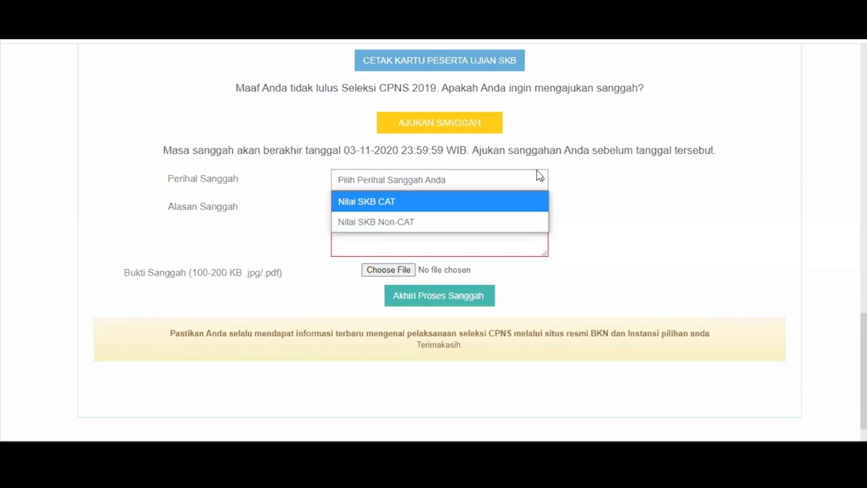
click(573, 183)
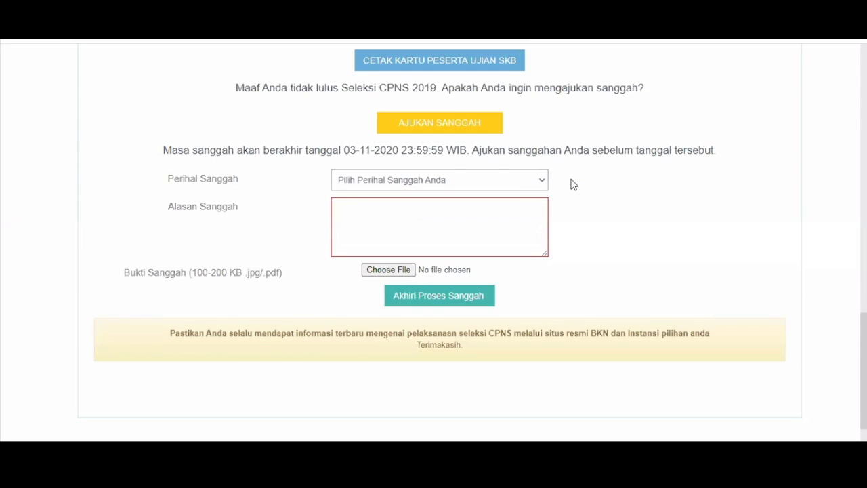
Step: Set Perihal Sanggah to Nilai SKB Non-CAT and Metode Skb to Psikotes
click(512, 187)
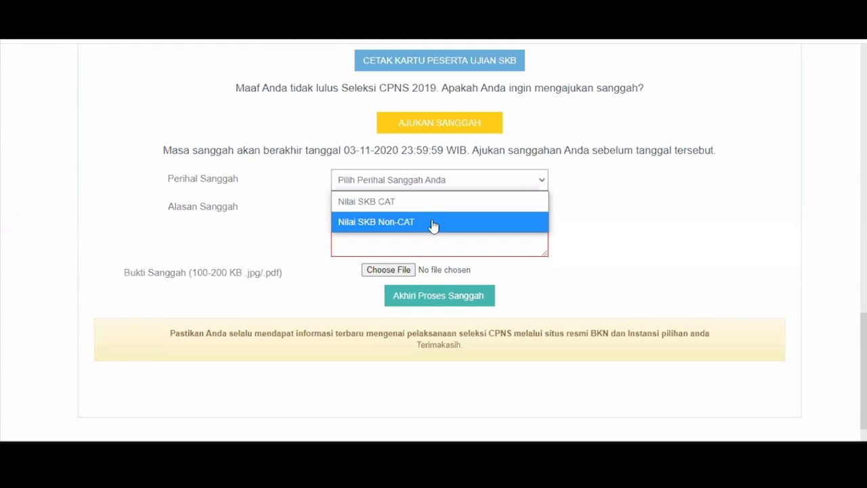
click(424, 222)
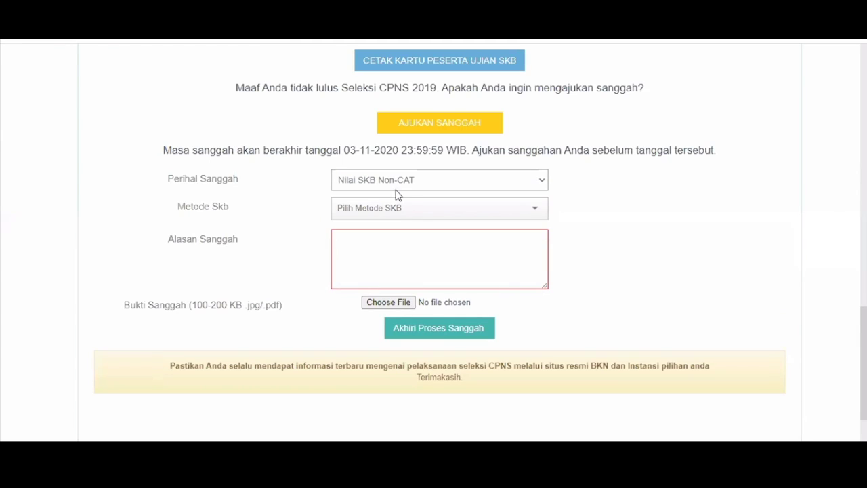
click(406, 212)
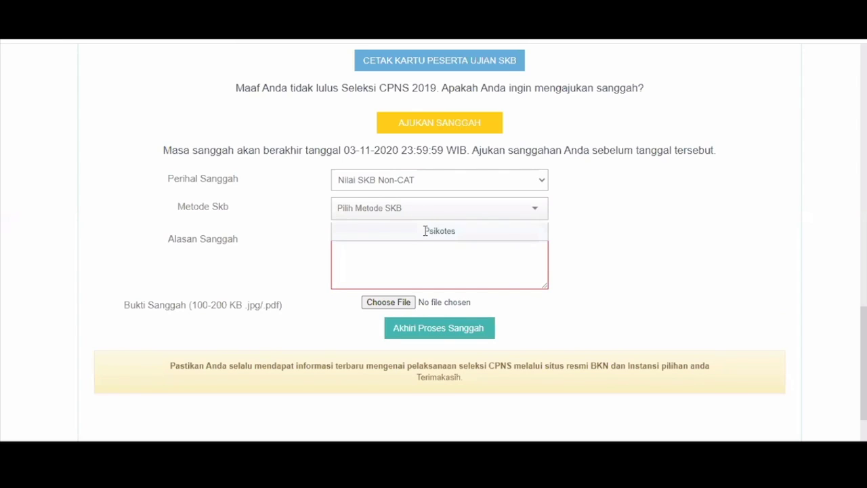
click(425, 231)
Step: Enter 'alasan' as the objection reason and attach TRANSKRIP.pdf as evidence
click(413, 234)
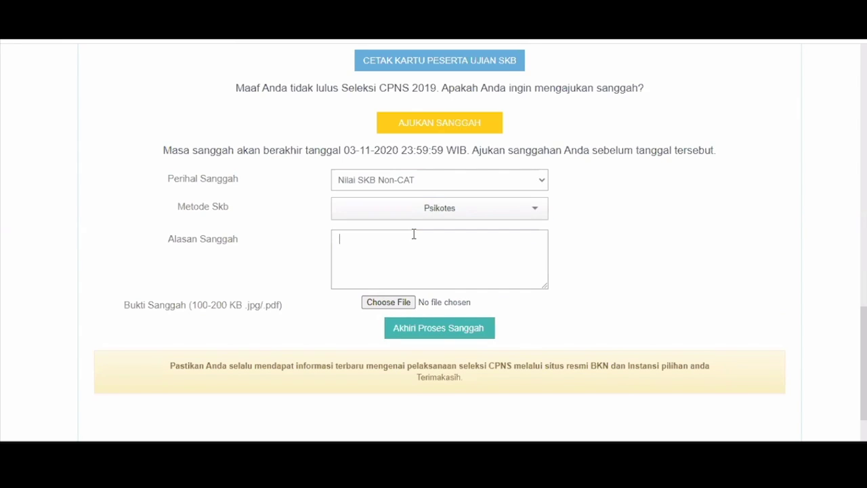
text(alasan)
click(380, 304)
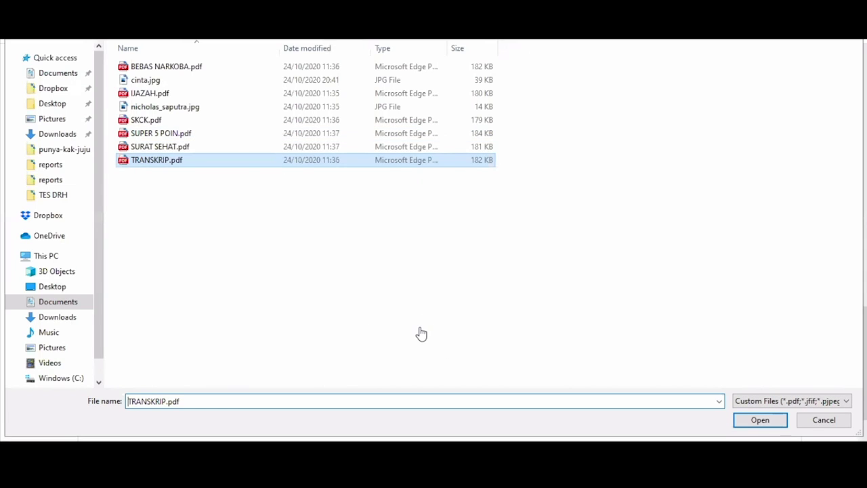
key(Return)
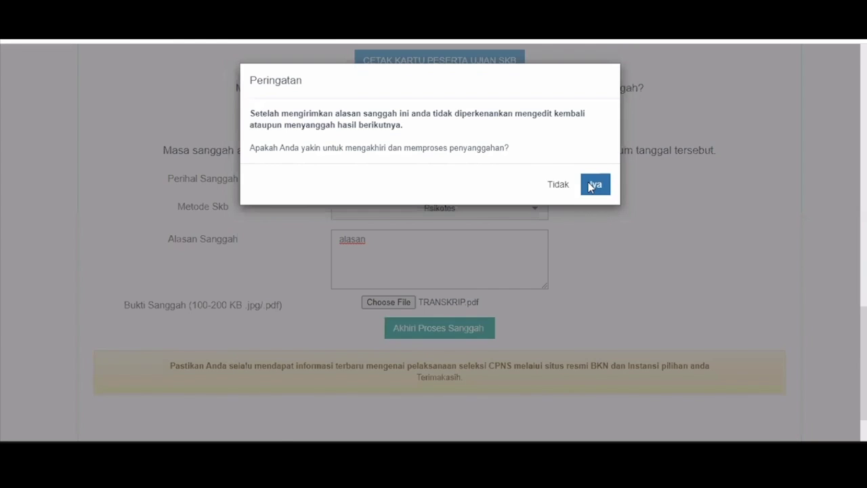
Step: Confirm Ya to submit the objection, then check the resume page's pending-response notice
click(594, 185)
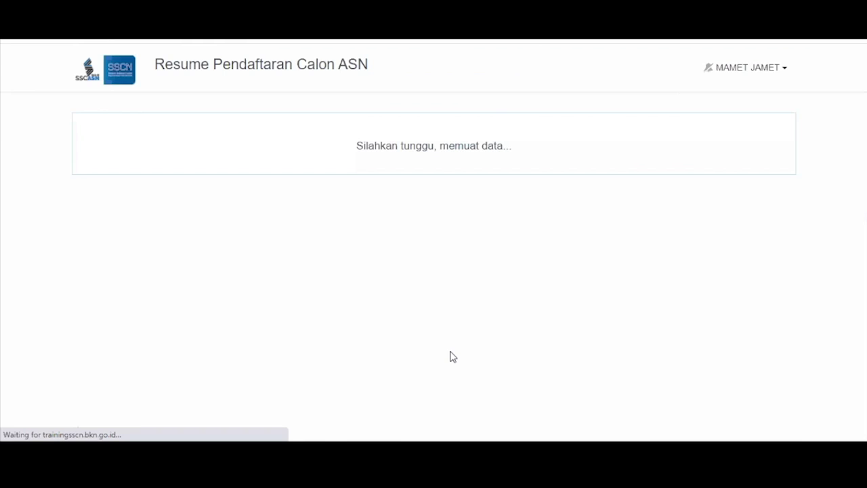
scroll(634, 172, down, 12)
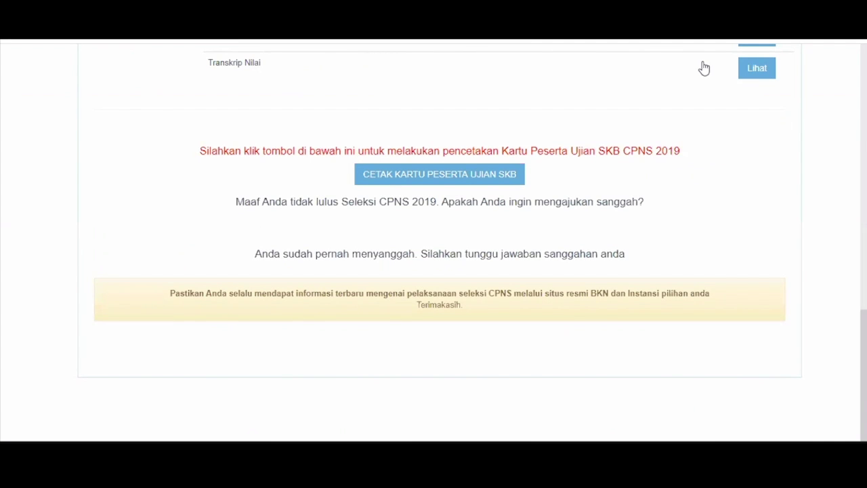